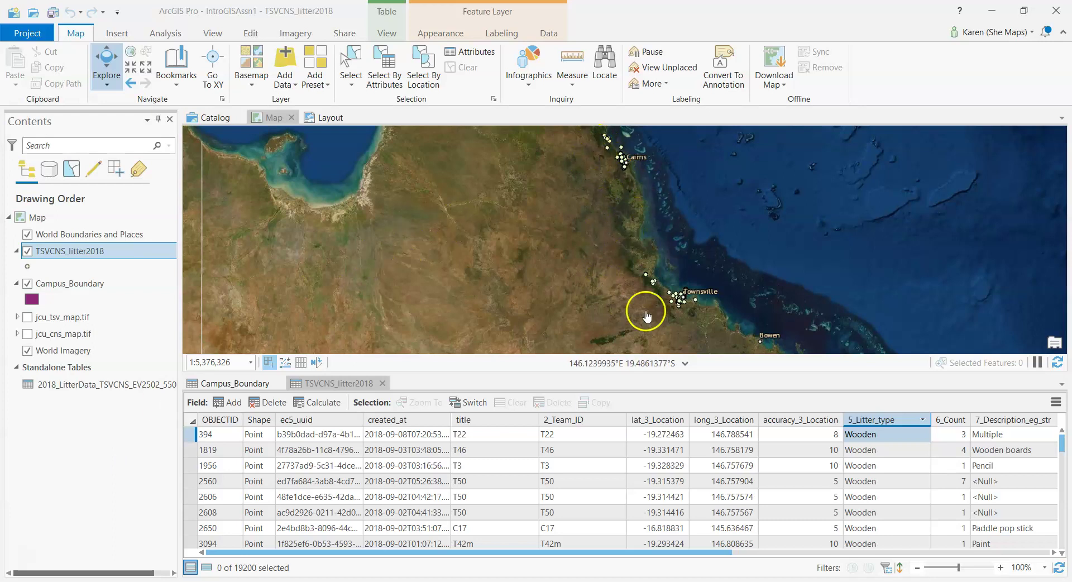
Focus the TSVCNS_litter2018 attribute table in the table pane.
click(336, 386)
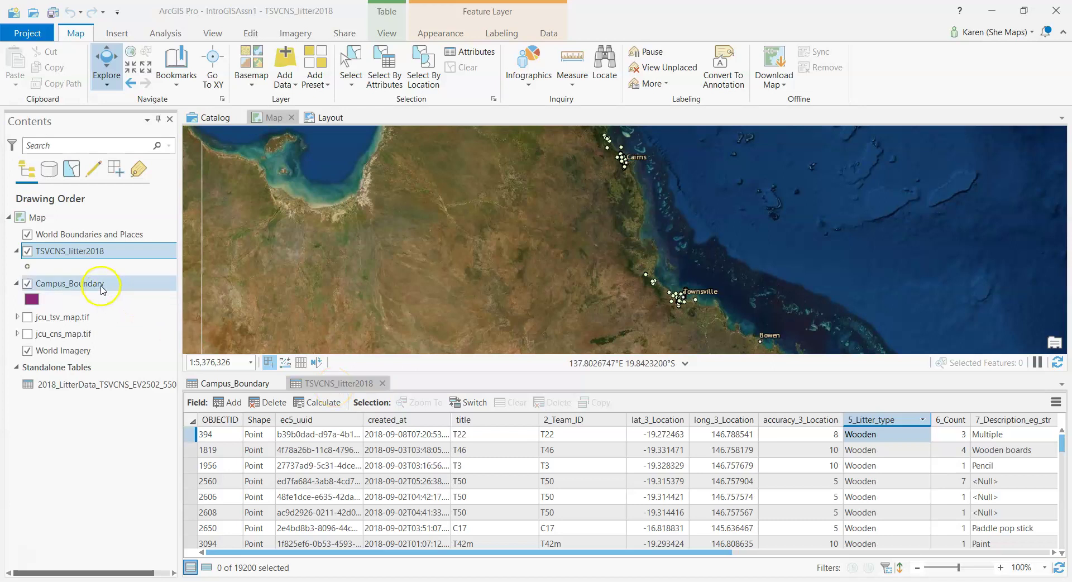
View the Cairns JCU record in the Campus_Boundary table, then return to the TSVCNS_litter2018 table.
click(222, 386)
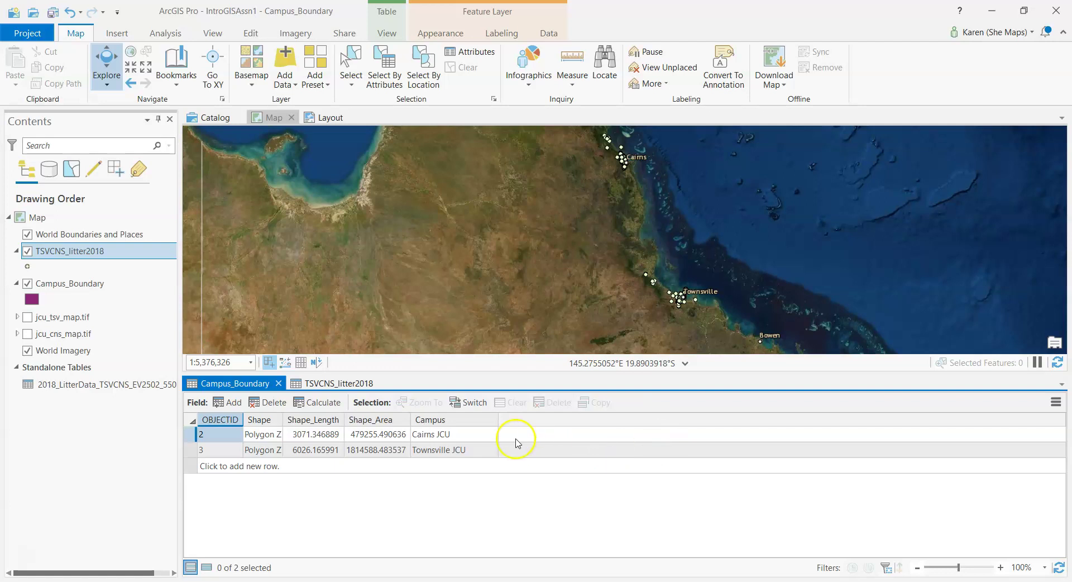
click(486, 439)
click(353, 386)
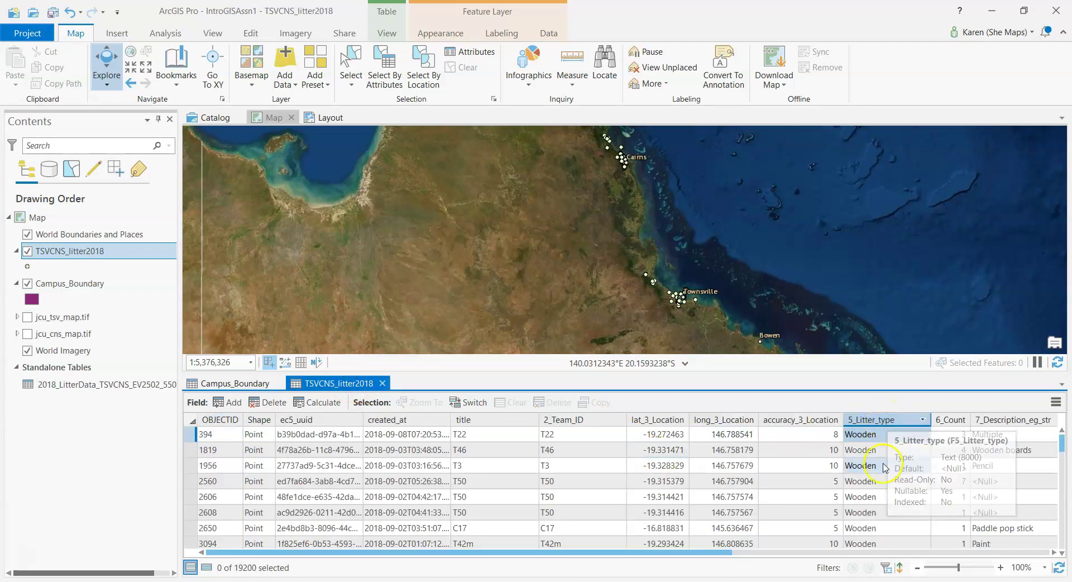
Sort the TSVCNS_litter2018 records ascending by 5_Litter_type so <Null> rows come first.
double_click(893, 420)
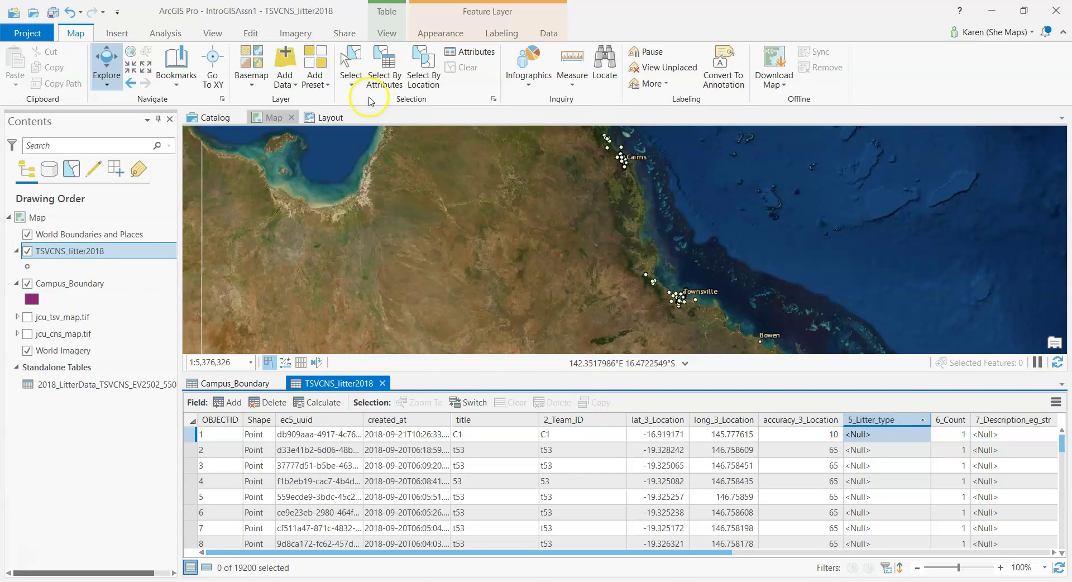
Select litter records where 5_Litter_type is not null, giving 17,714 of 19,200 selected.
click(393, 74)
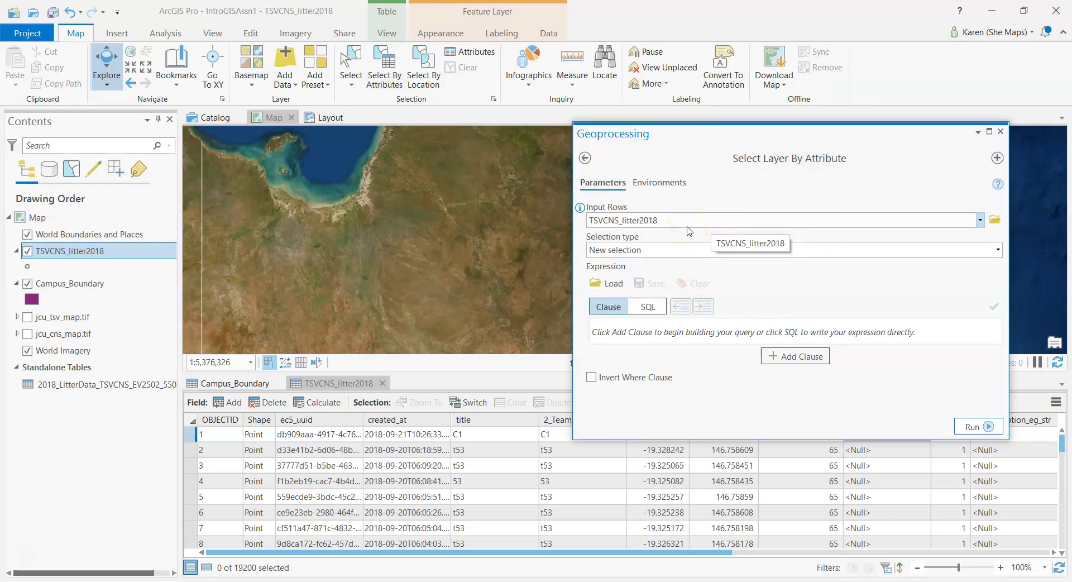
click(804, 357)
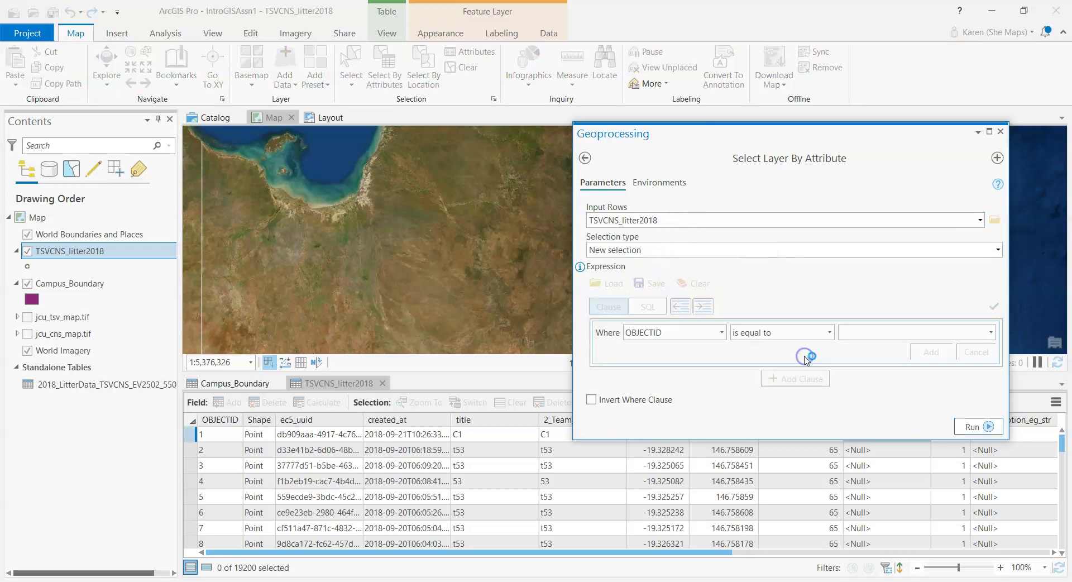
click(721, 332)
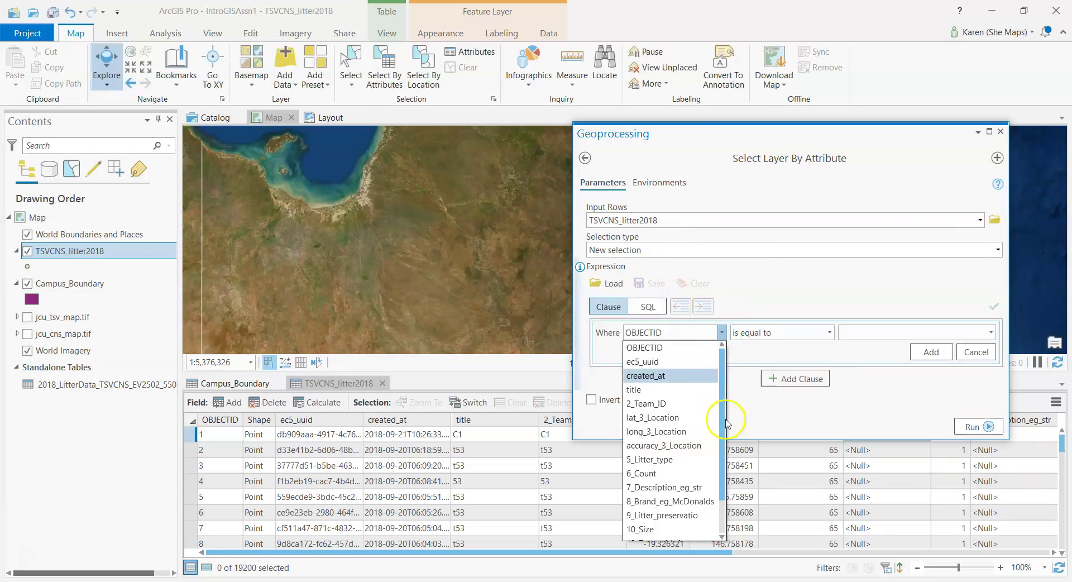
click(670, 458)
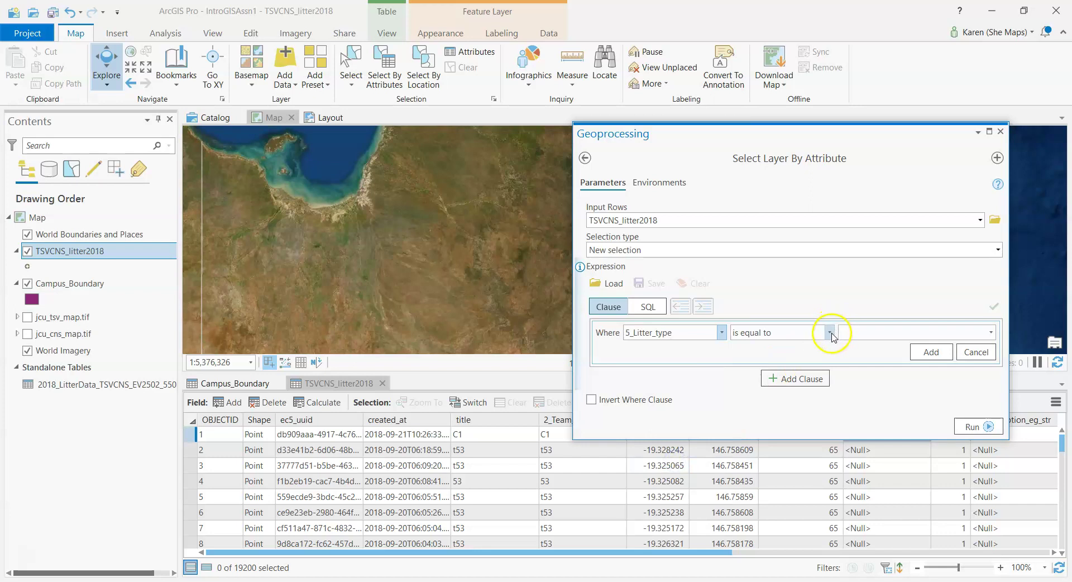
click(830, 333)
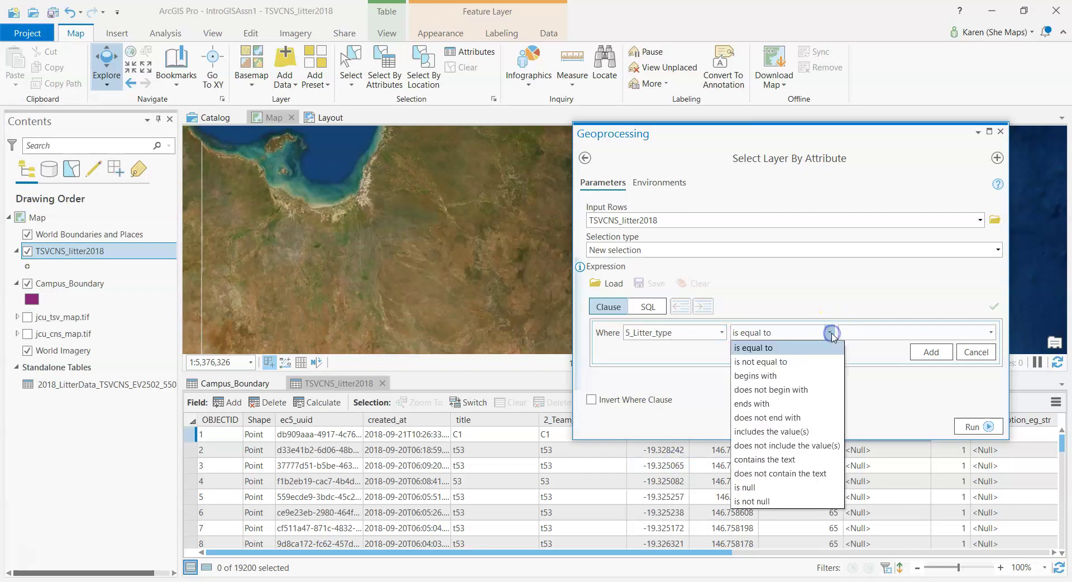
click(774, 501)
click(927, 351)
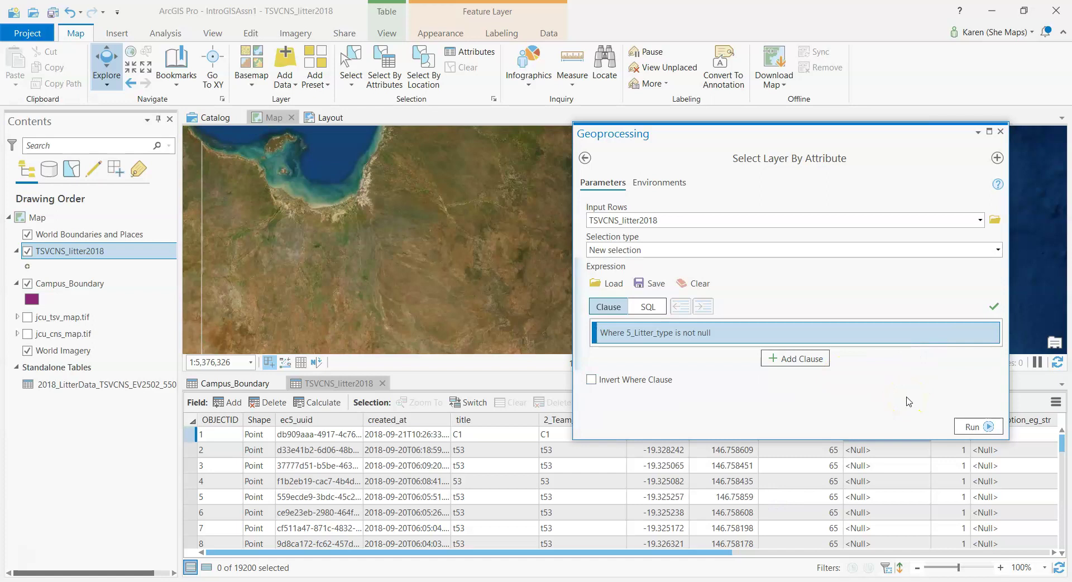
click(970, 427)
mouse_move(966, 429)
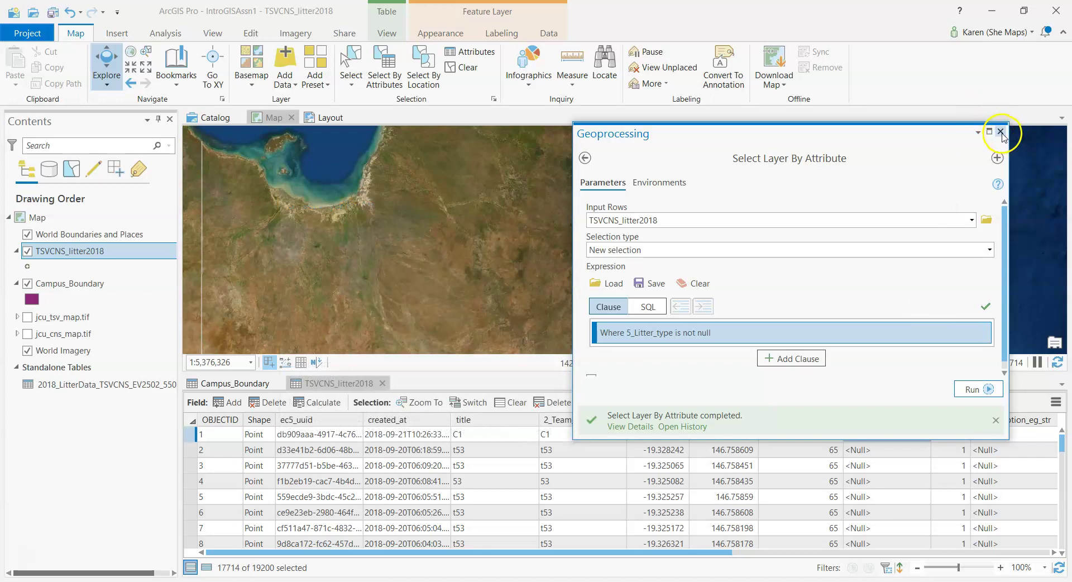
Review the 17,714 selected records by toggling between selected-only and all records.
click(999, 132)
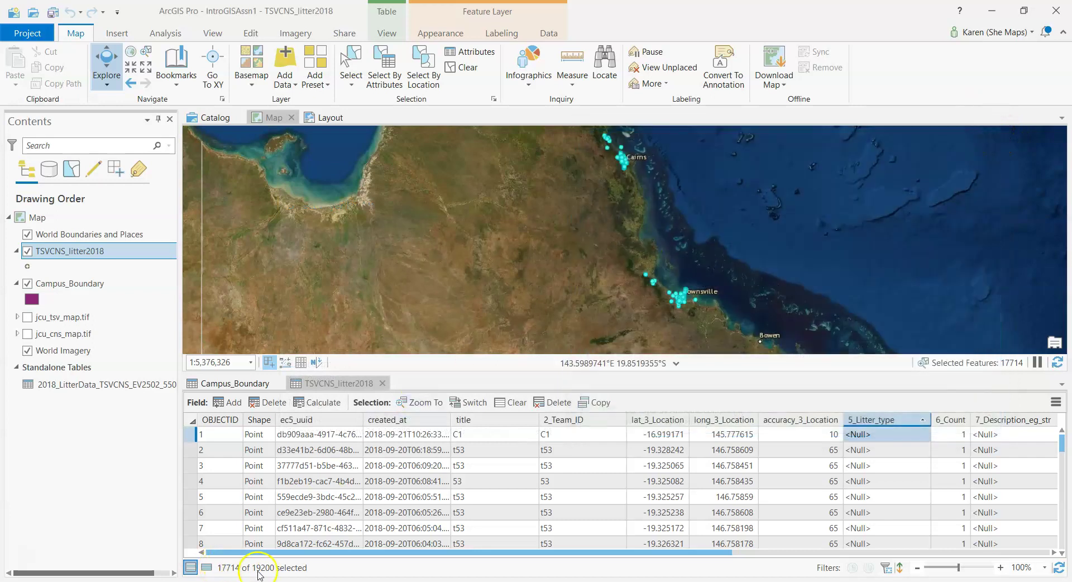
click(206, 567)
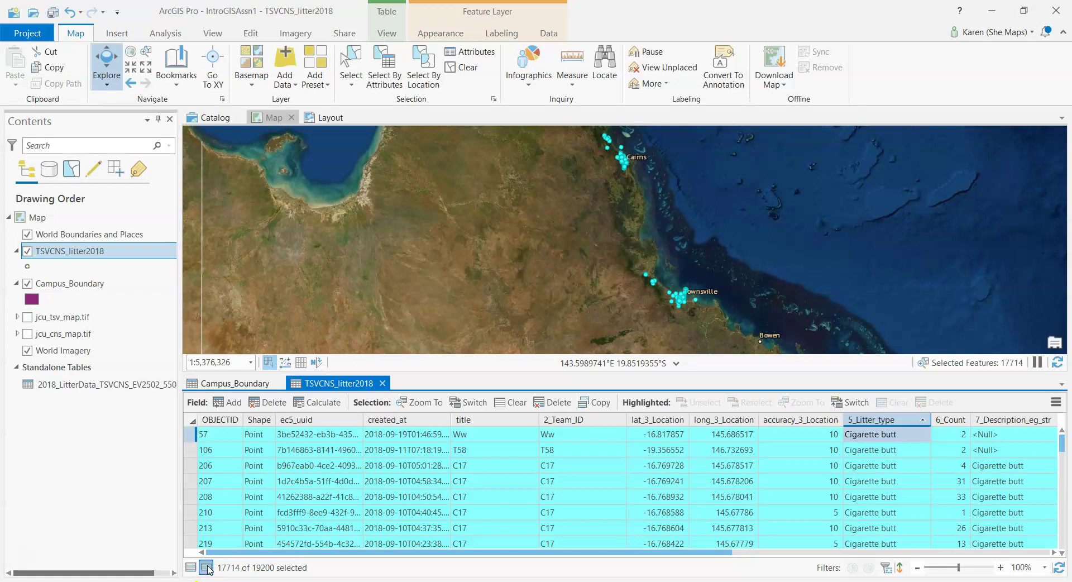
click(190, 568)
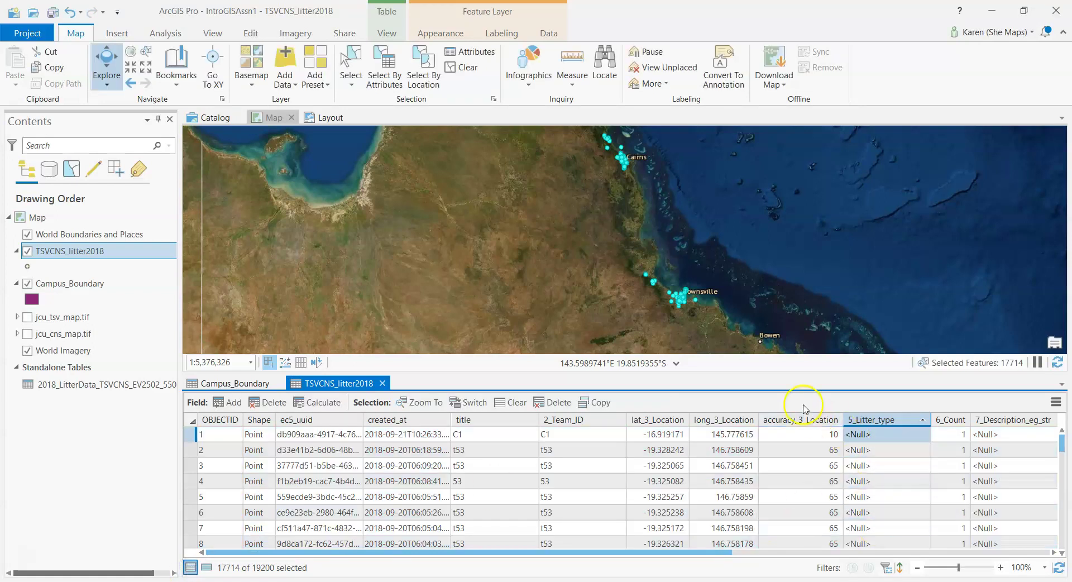
mouse_move(628, 553)
mouse_down()
mouse_move(896, 559)
mouse_move(637, 556)
mouse_up()
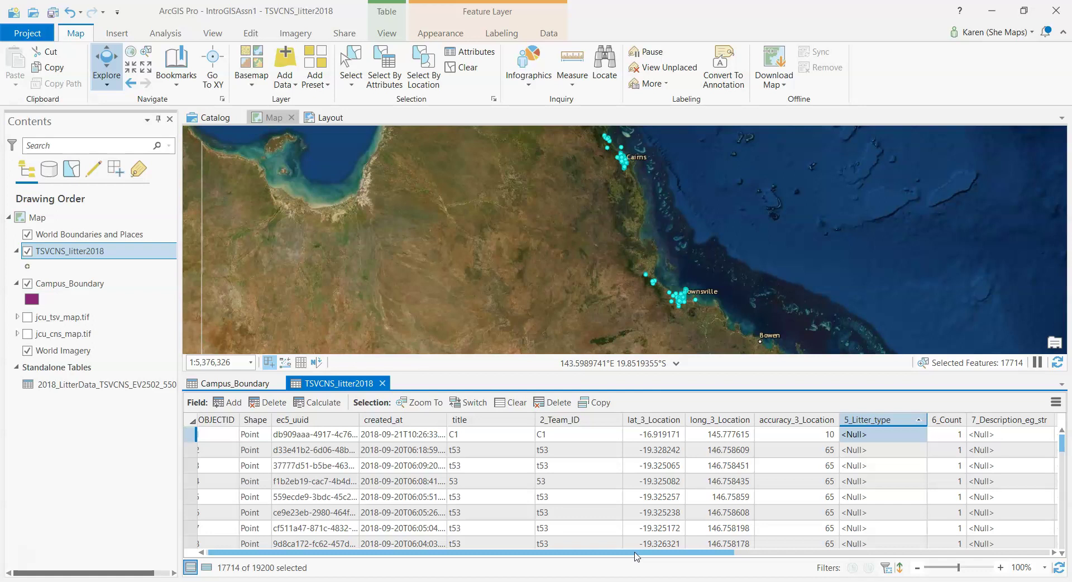
Zoom to Campus_Boundary, close in on the purple Cairns campus near Smithfield, and show its table.
right_click(98, 287)
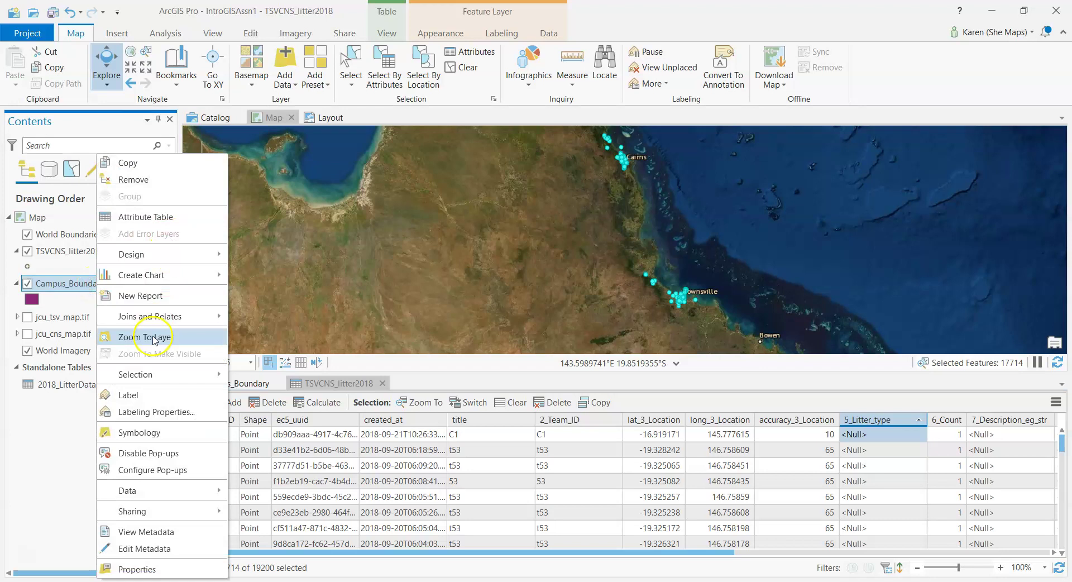
click(155, 339)
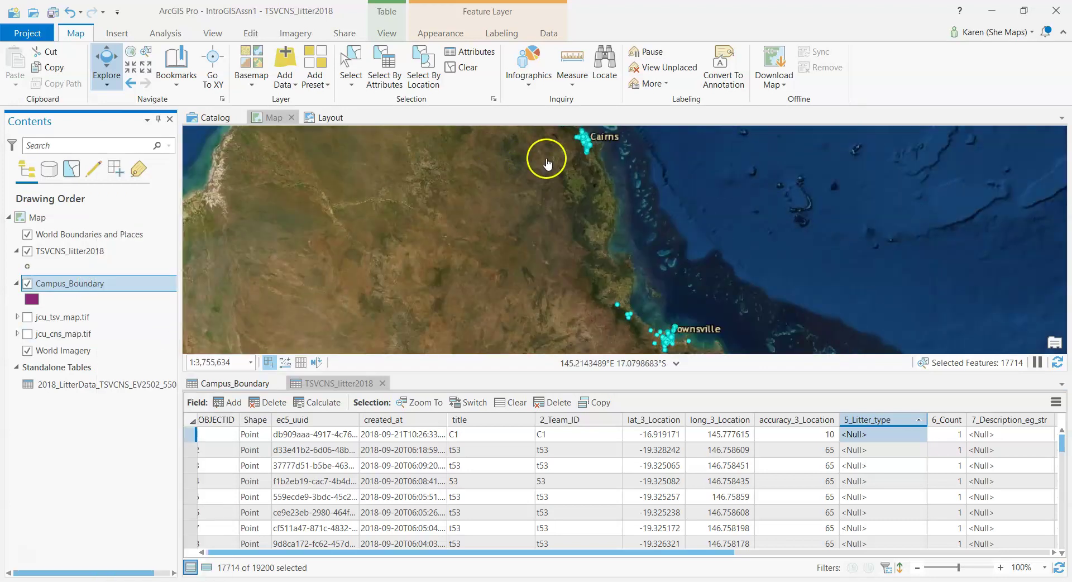
scroll(575, 145, up, 3)
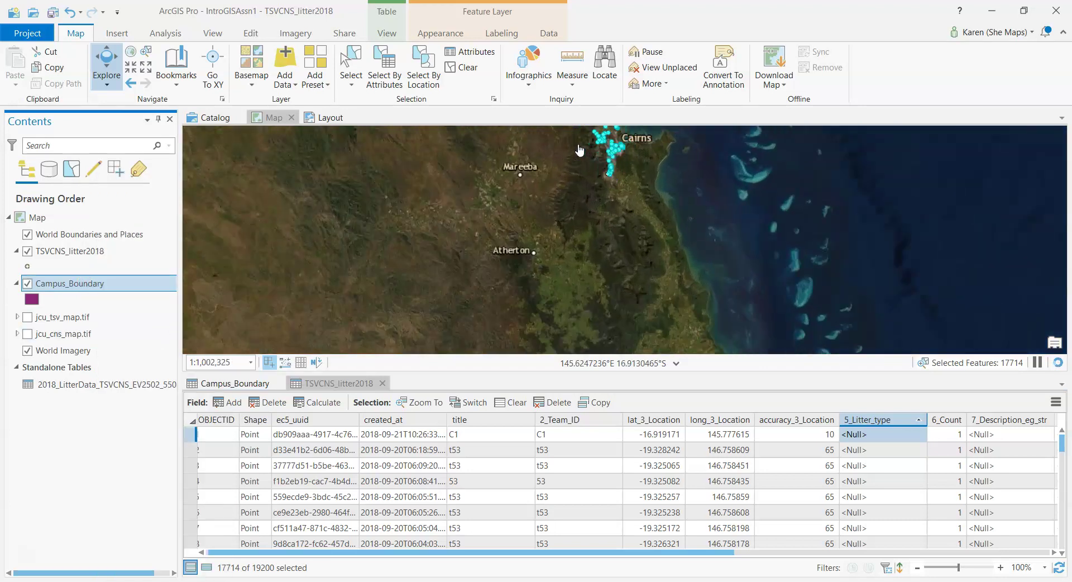
drag(579, 149, 587, 275)
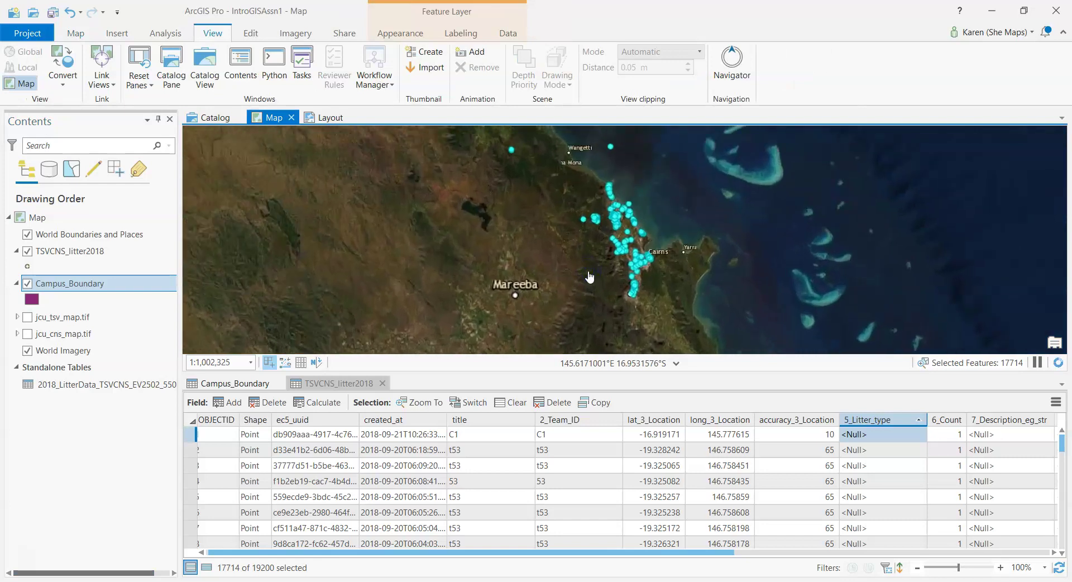
scroll(589, 276, up, 3)
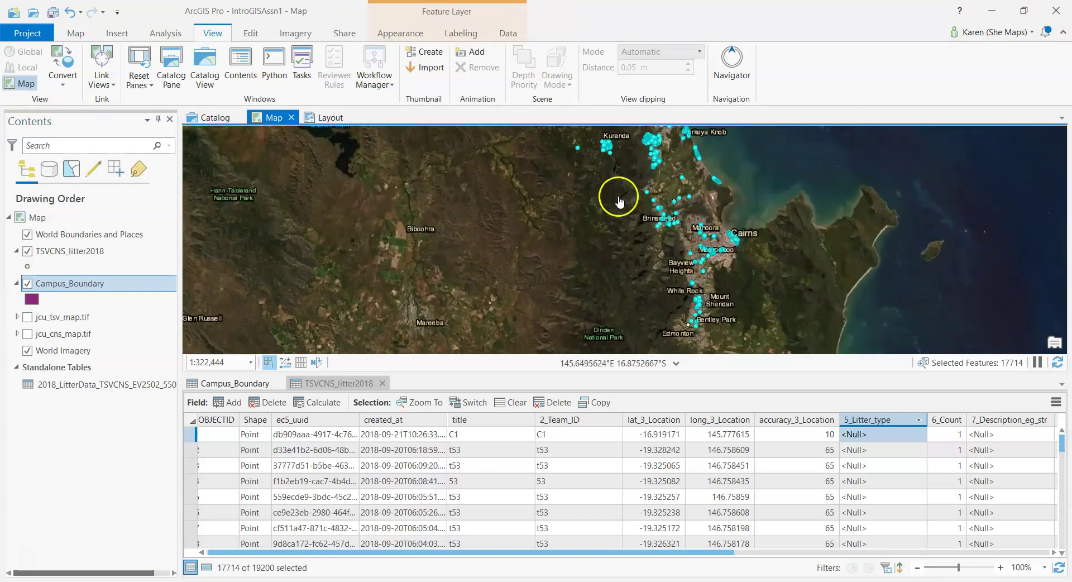
drag(618, 196, 630, 259)
scroll(635, 255, up, 1)
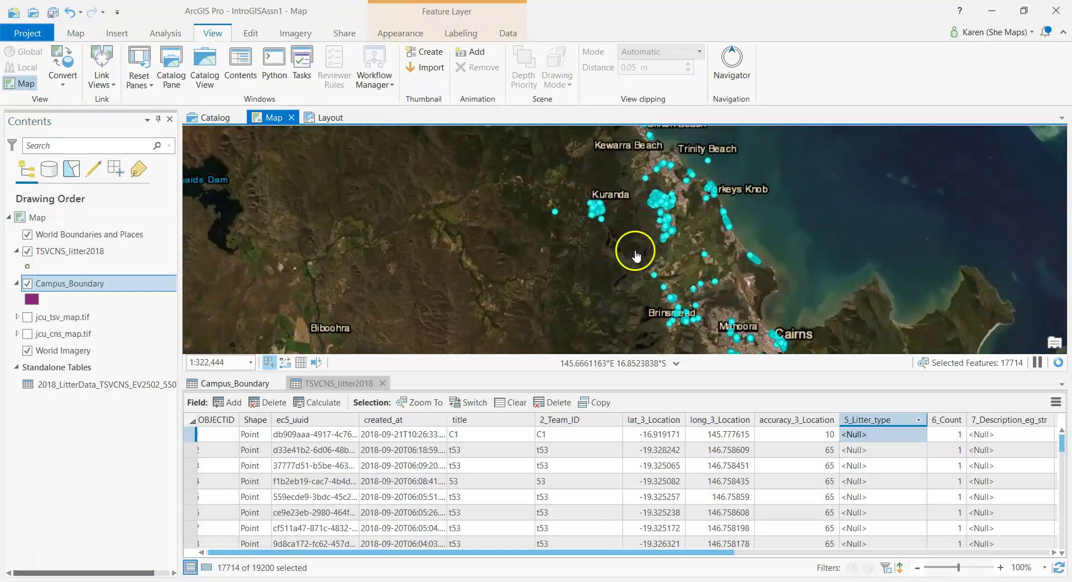
scroll(642, 192, up, 4)
scroll(617, 263, up, 3)
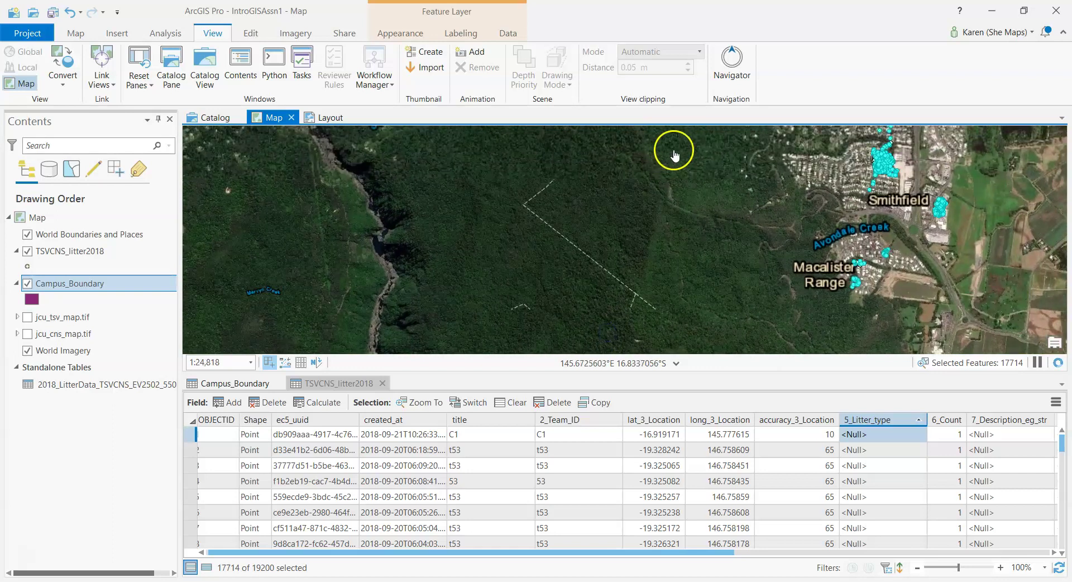
drag(674, 155, 615, 280)
drag(675, 174, 571, 322)
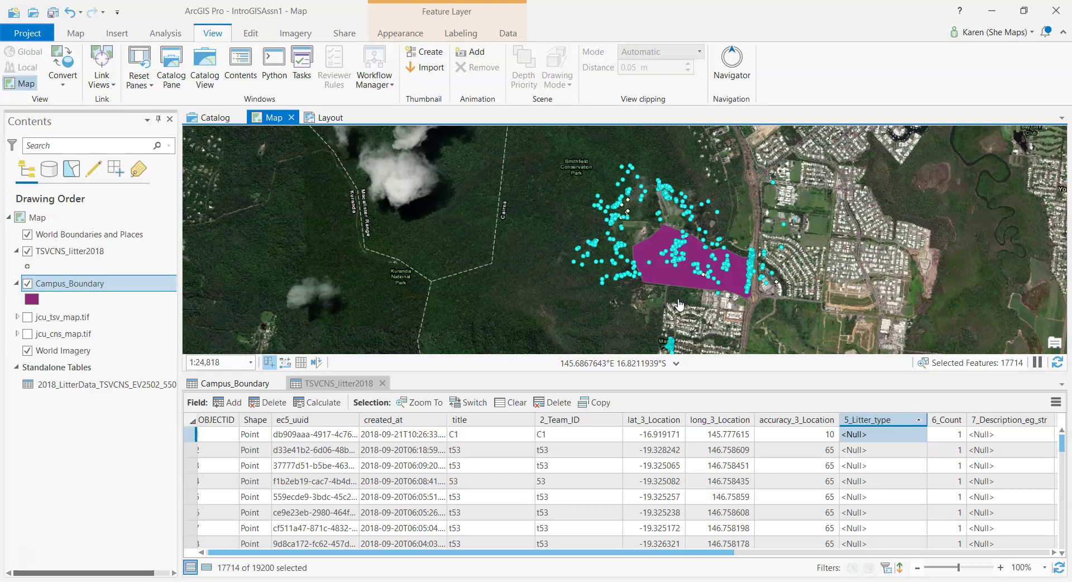
click(464, 302)
click(226, 385)
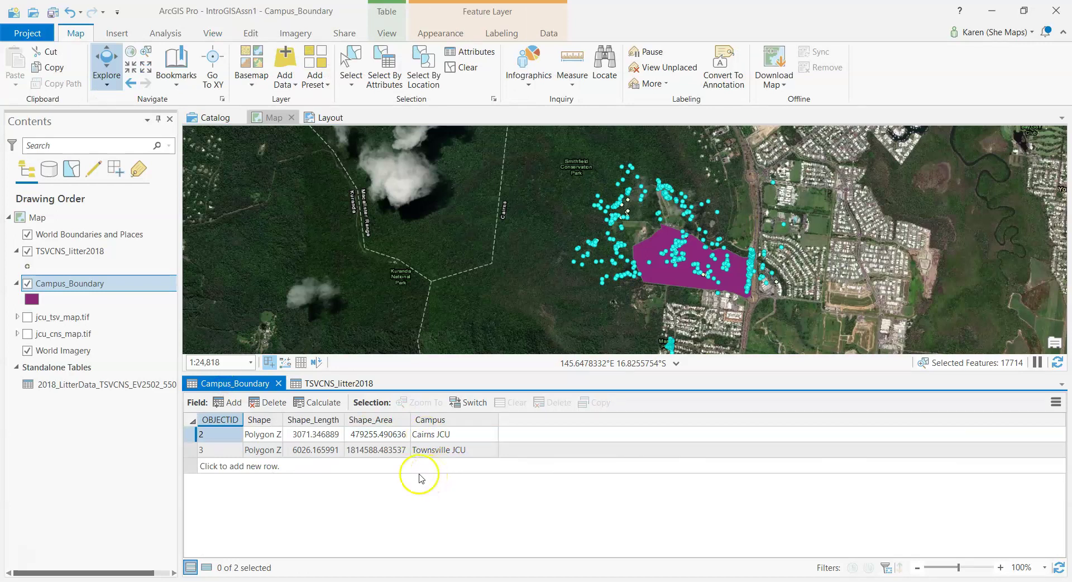
Open the Intersect geoprocessing tool from the Analysis tools.
click(317, 385)
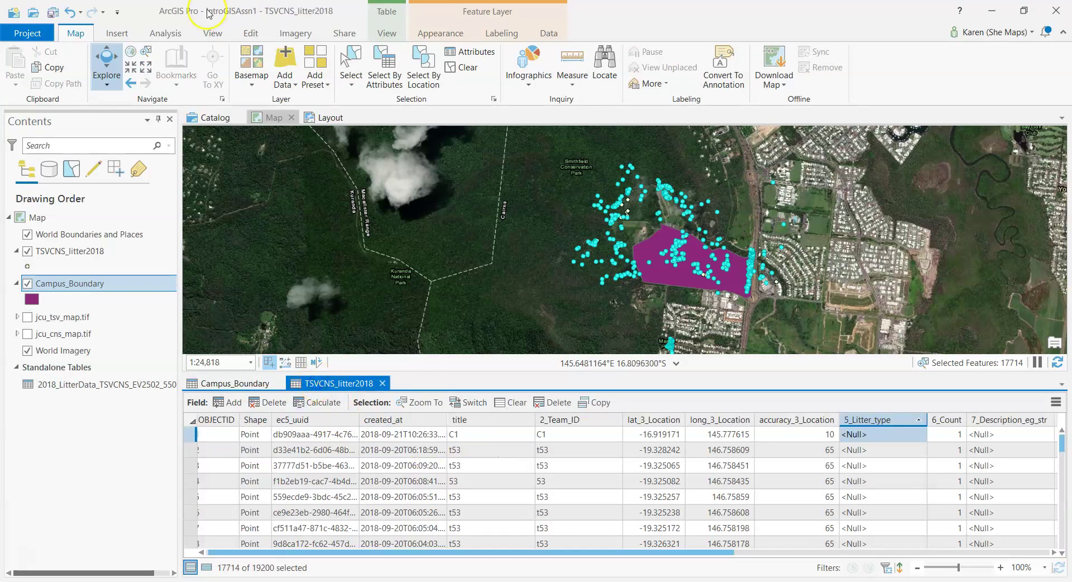
click(165, 33)
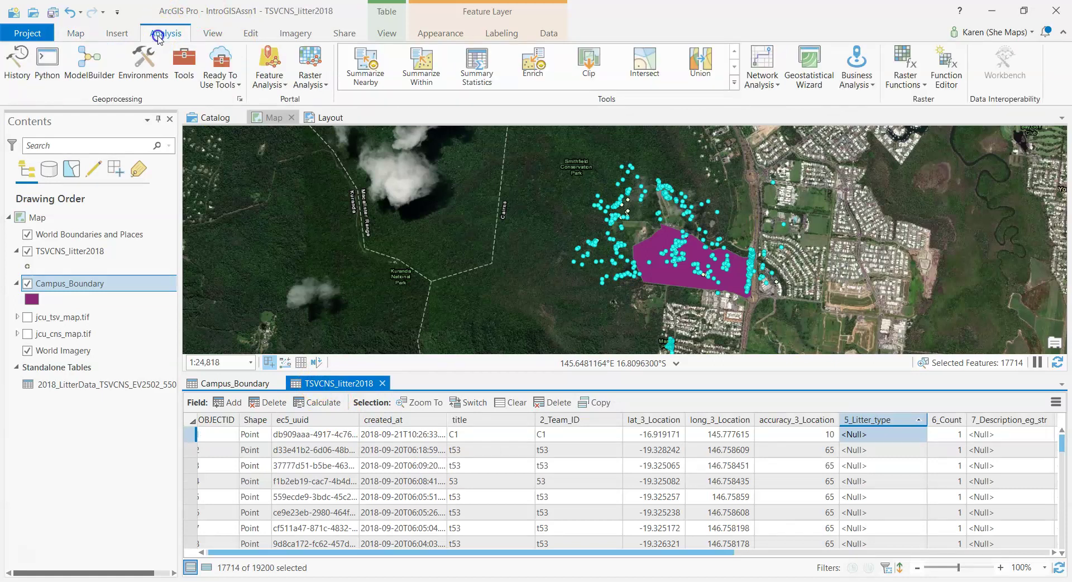
click(185, 66)
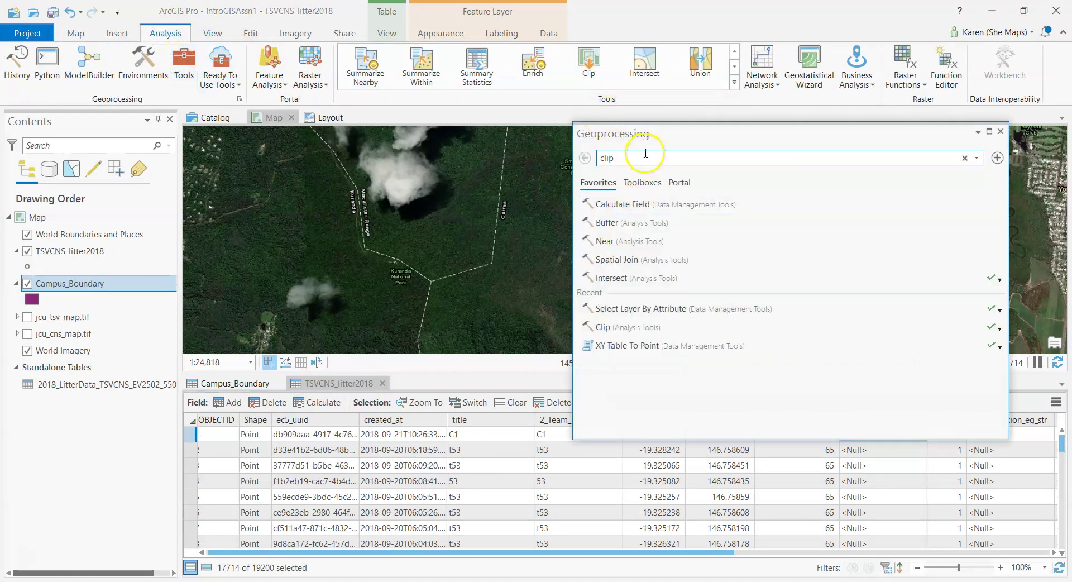
click(612, 280)
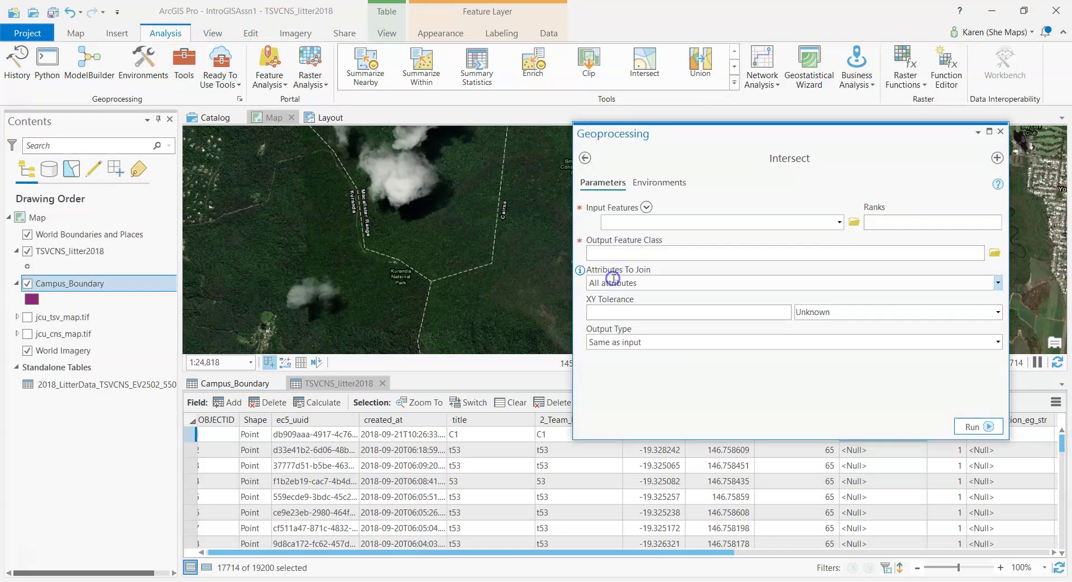
Intersect TSVCNS_litter2018 with Campus_Boundary, naming the output JCU_litter2018_Intersect.
click(840, 222)
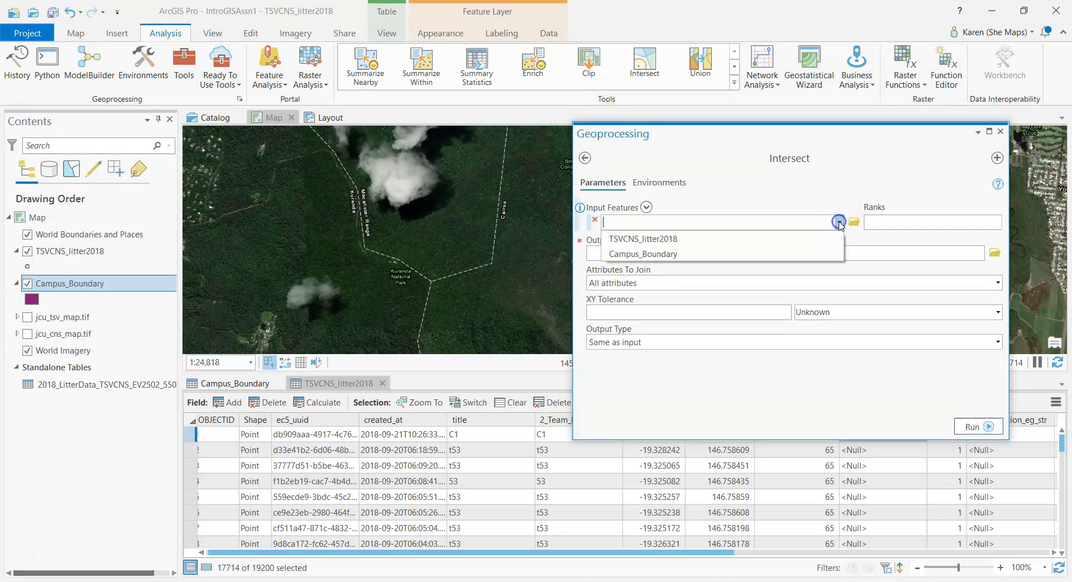
click(778, 243)
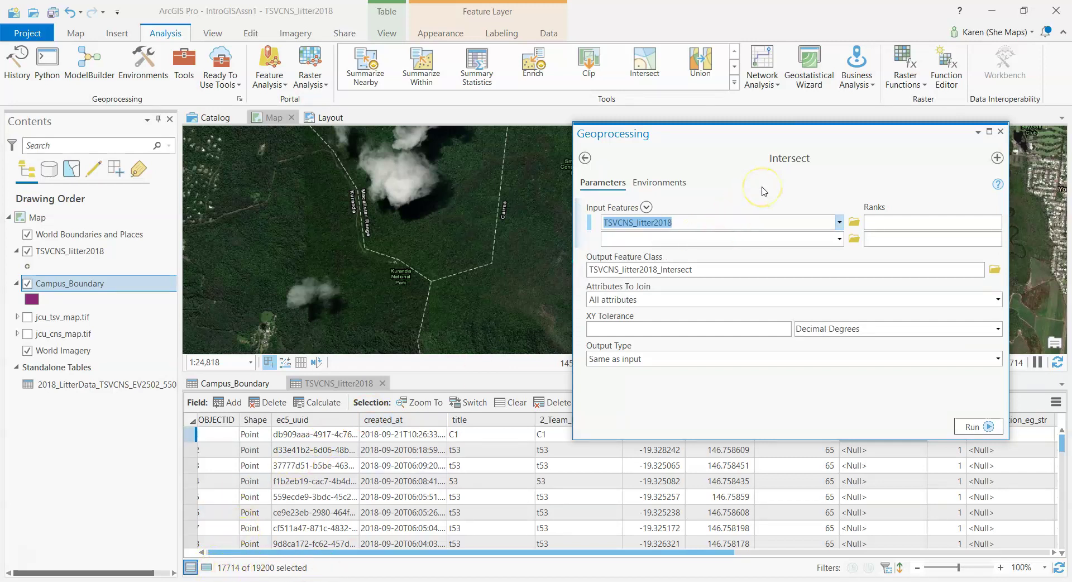
click(839, 239)
click(753, 269)
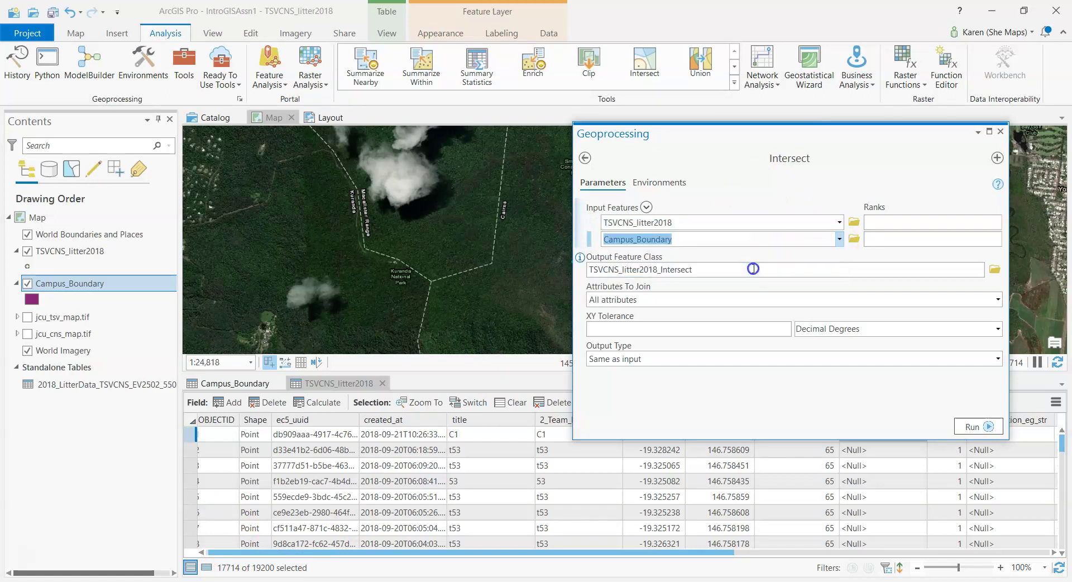
click(753, 272)
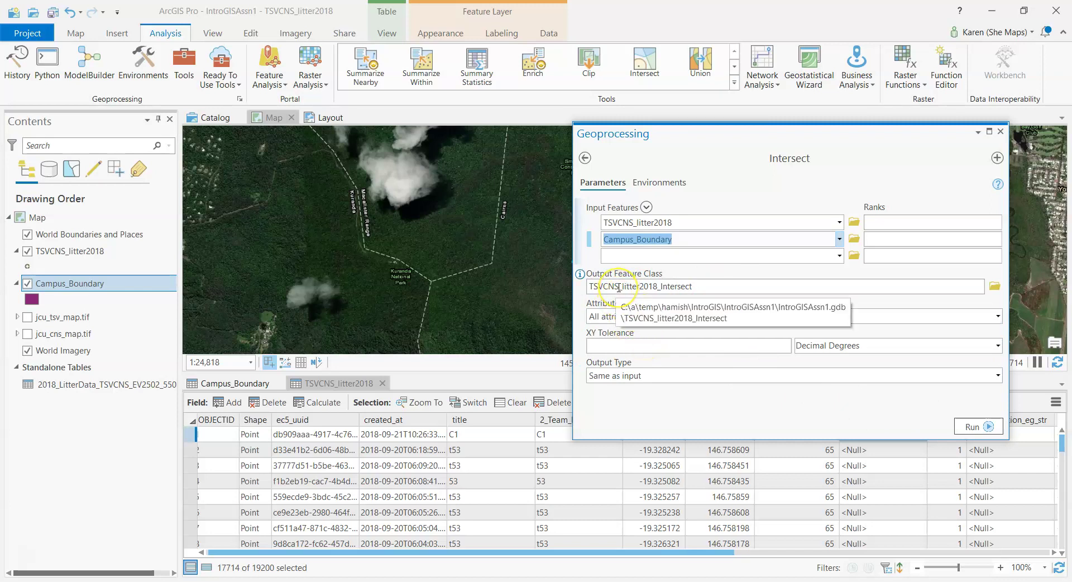
drag(619, 288, 820, 285)
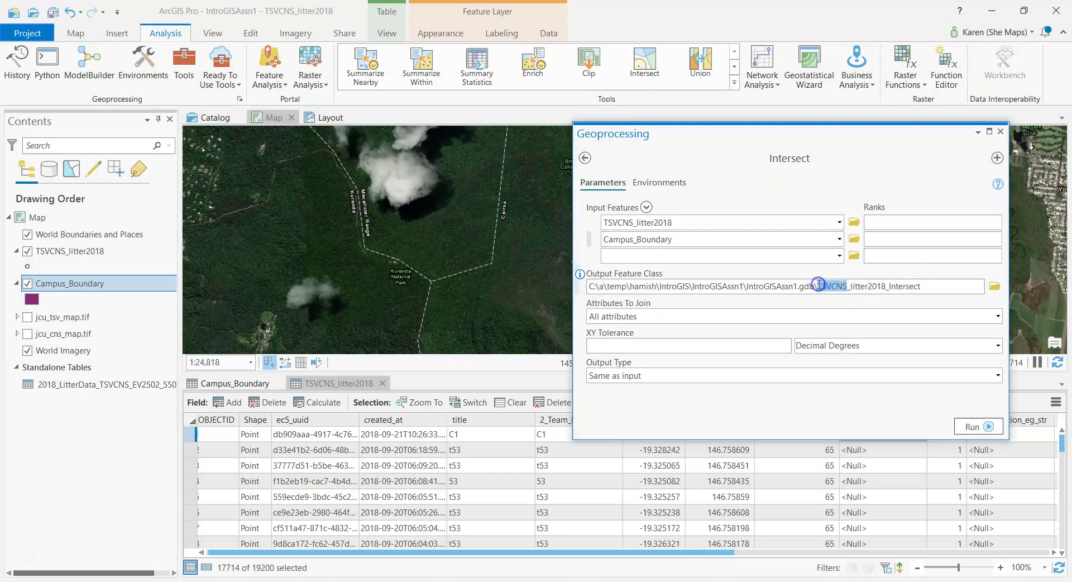
text(JCU)
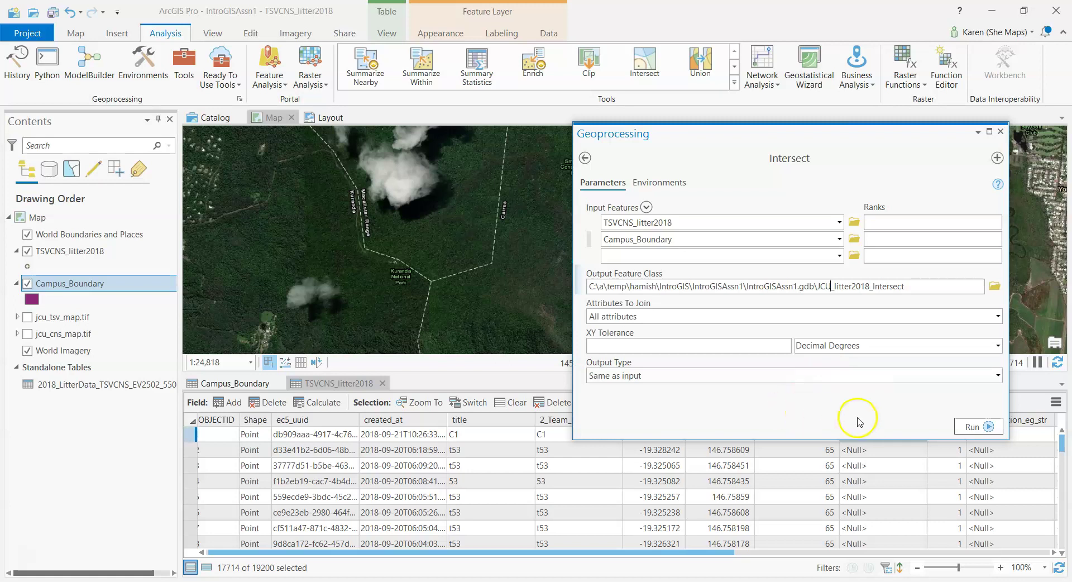
click(975, 427)
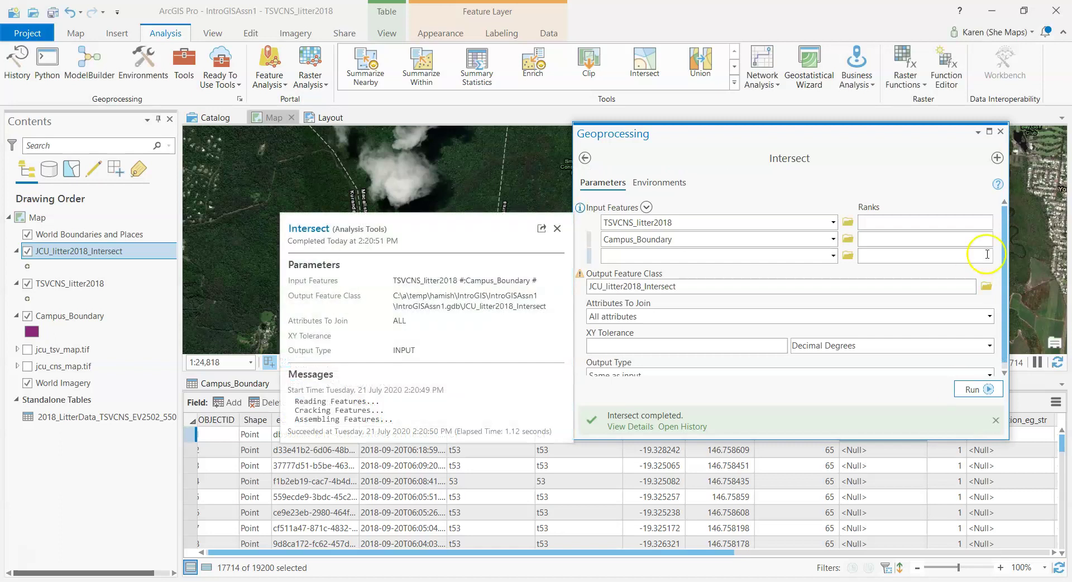
Hide TSVCNS_litter2018, zoom to the Townsville JCU campus, then to JCU_litter2018_Intersect's full extent.
click(1000, 132)
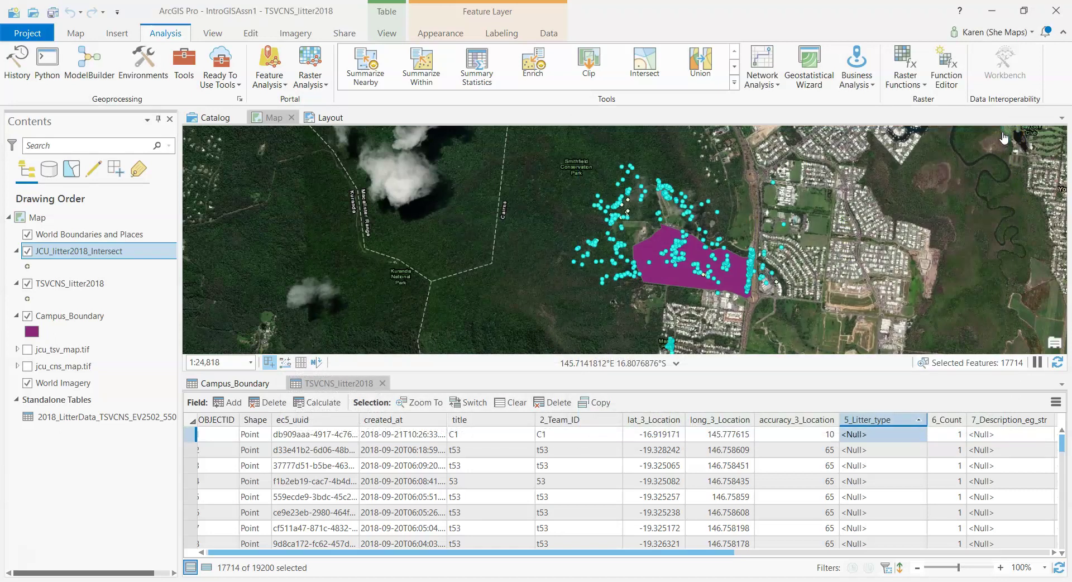
click(27, 284)
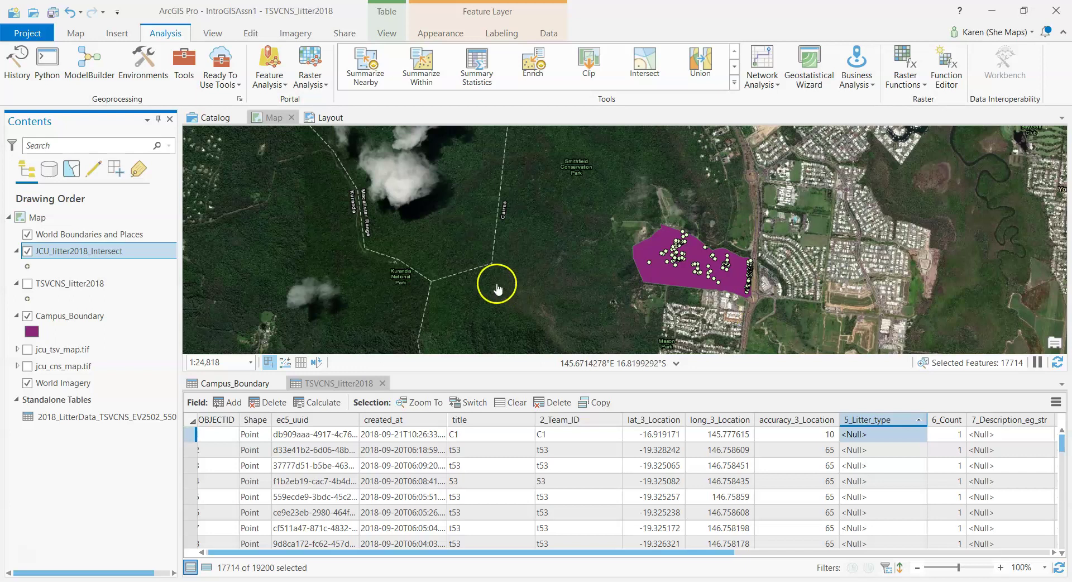
click(251, 384)
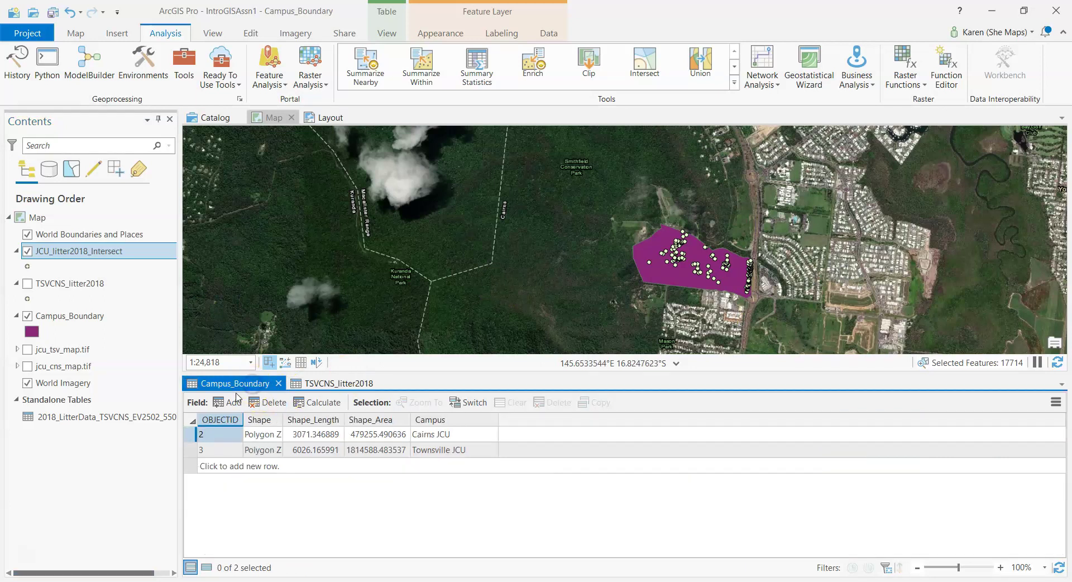
click(187, 450)
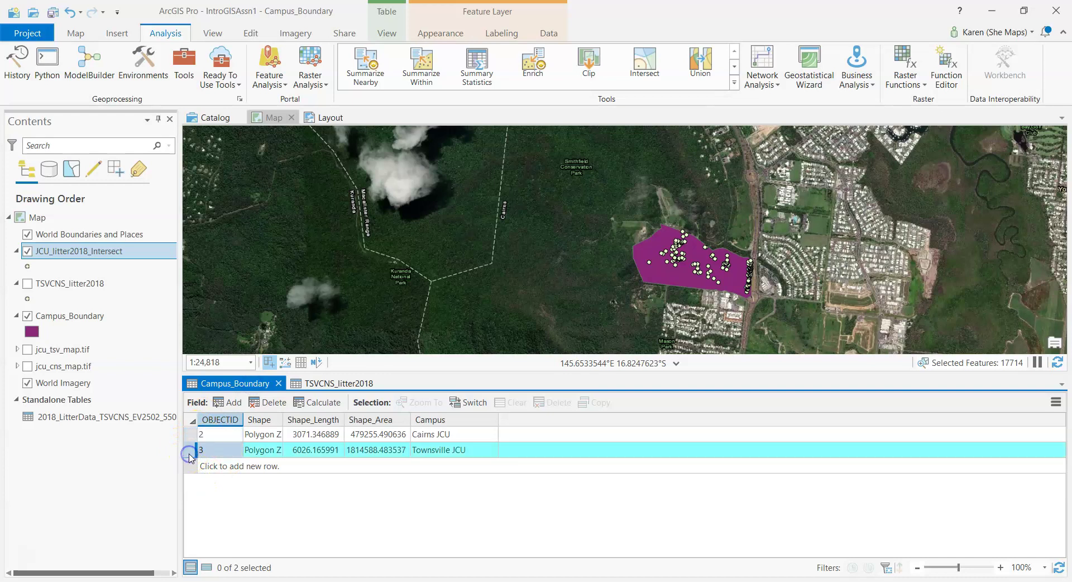
right_click(190, 450)
click(224, 339)
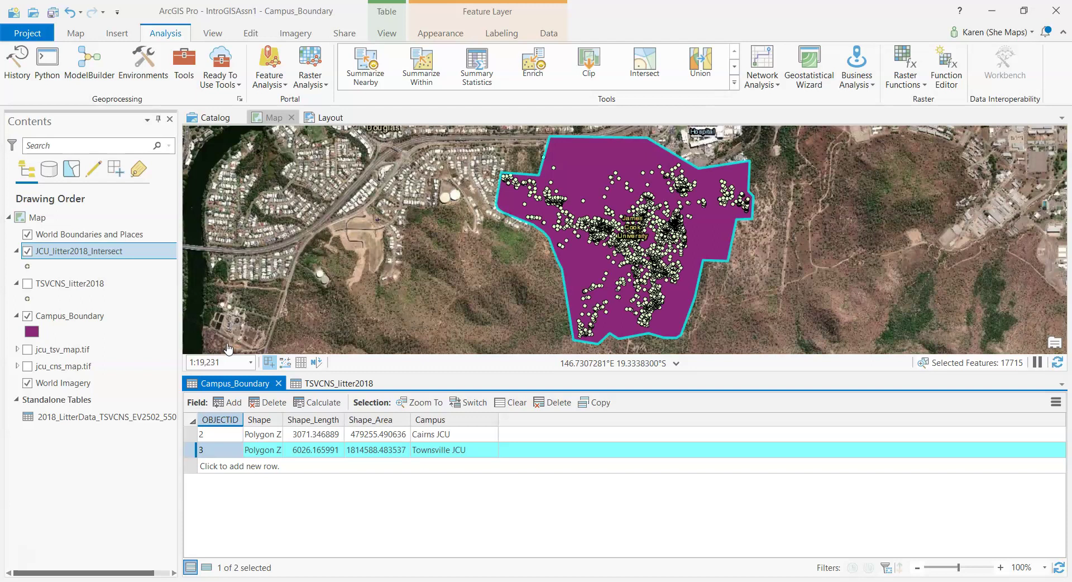
right_click(76, 252)
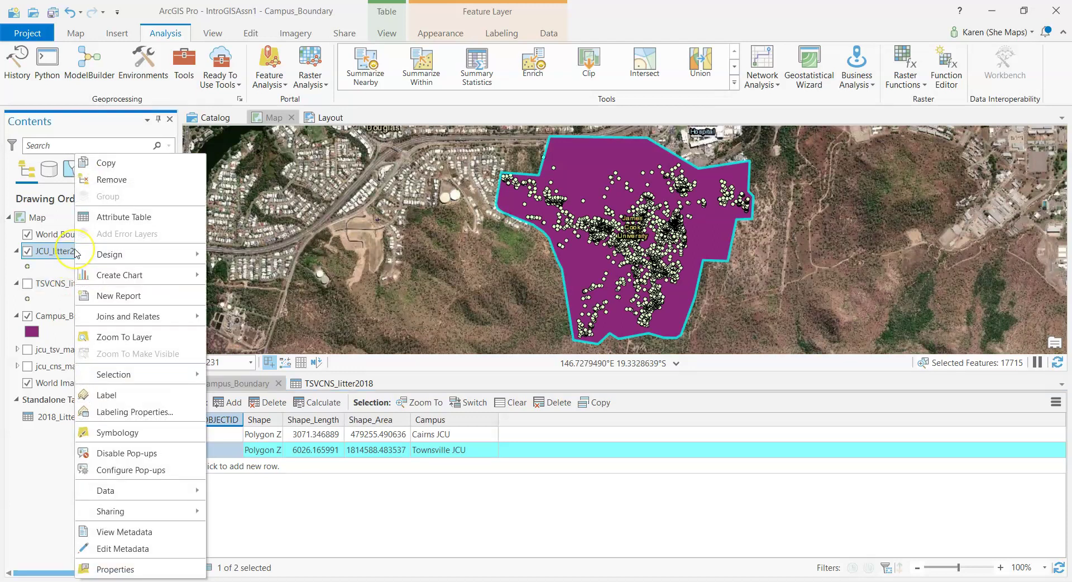
click(118, 337)
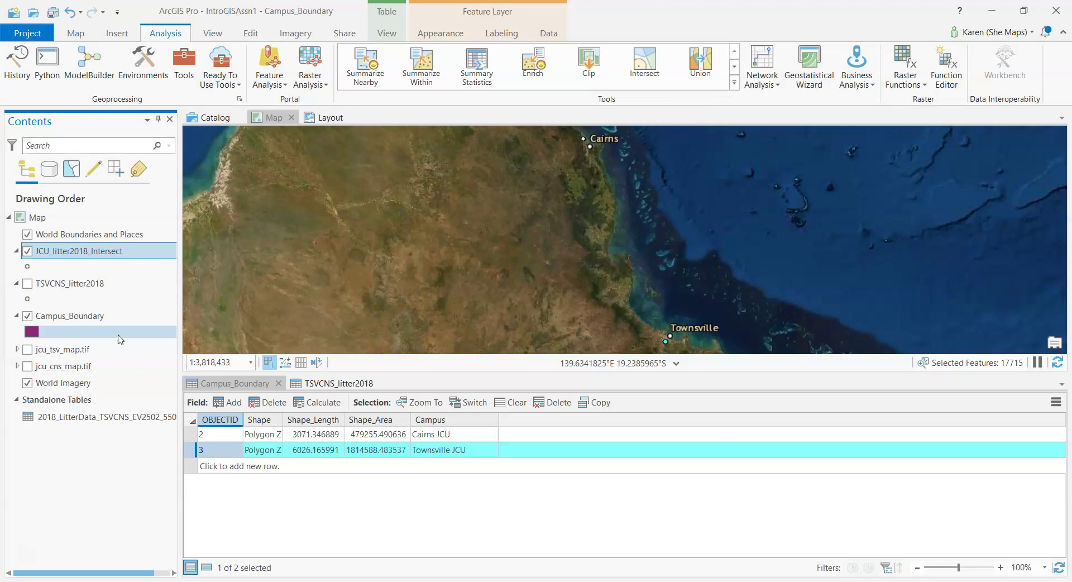
Open the JCU_litter2018_Intersect attribute table with its 2,699 records.
click(90, 250)
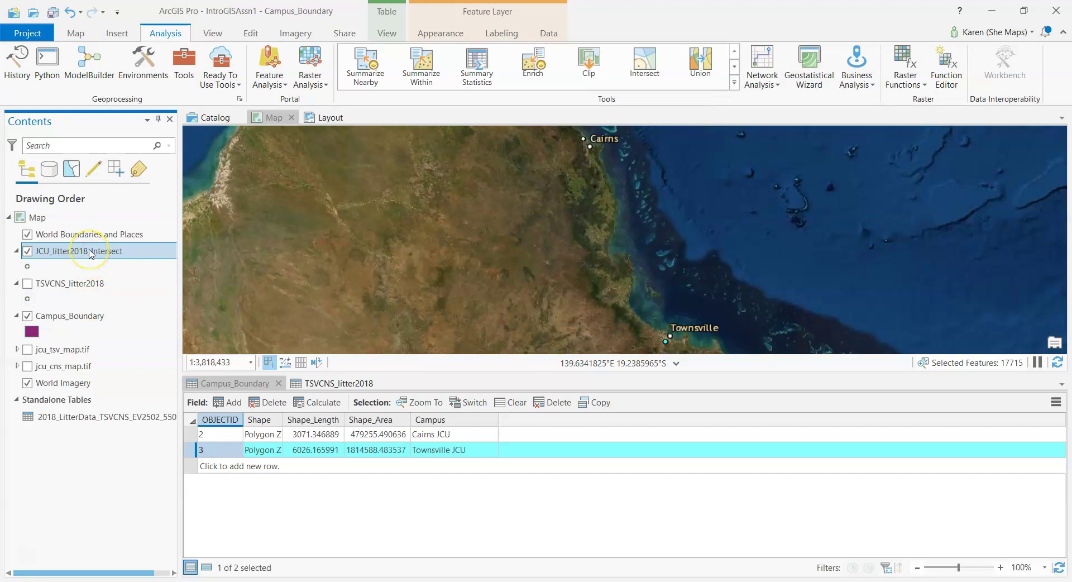
click(90, 251)
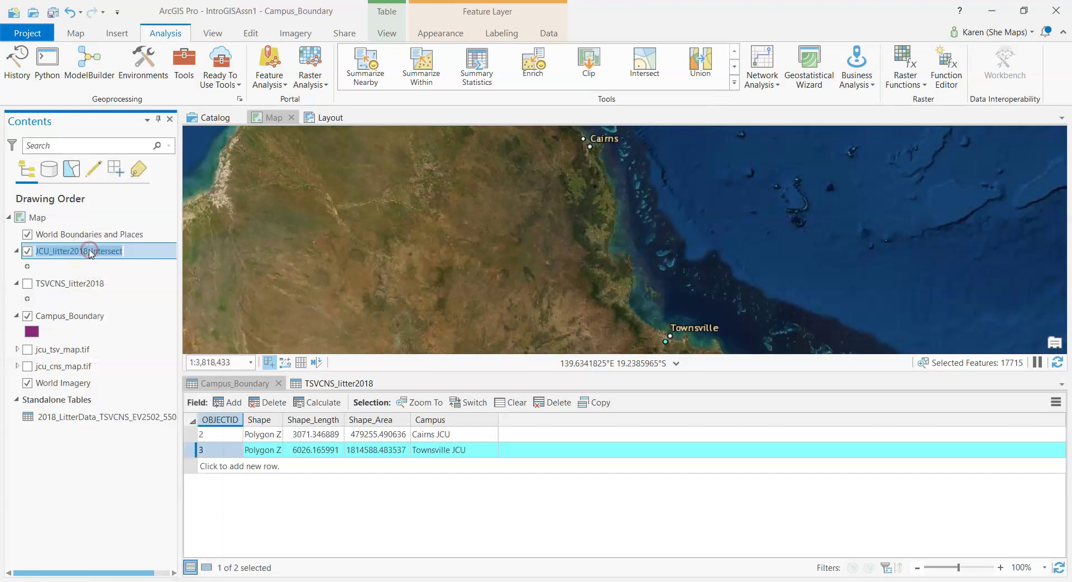
right_click(90, 251)
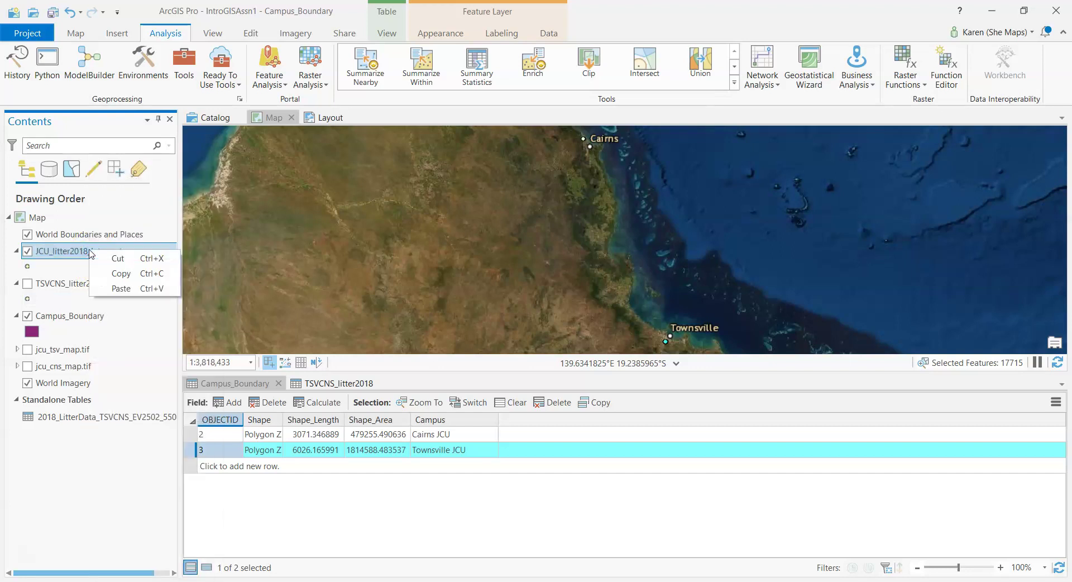
click(63, 278)
right_click(90, 251)
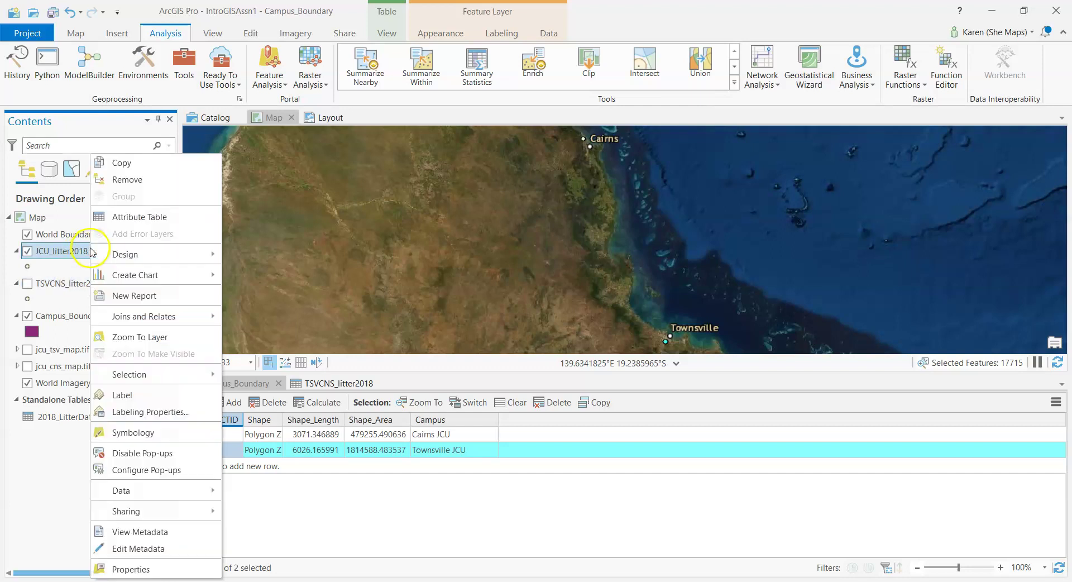
click(135, 218)
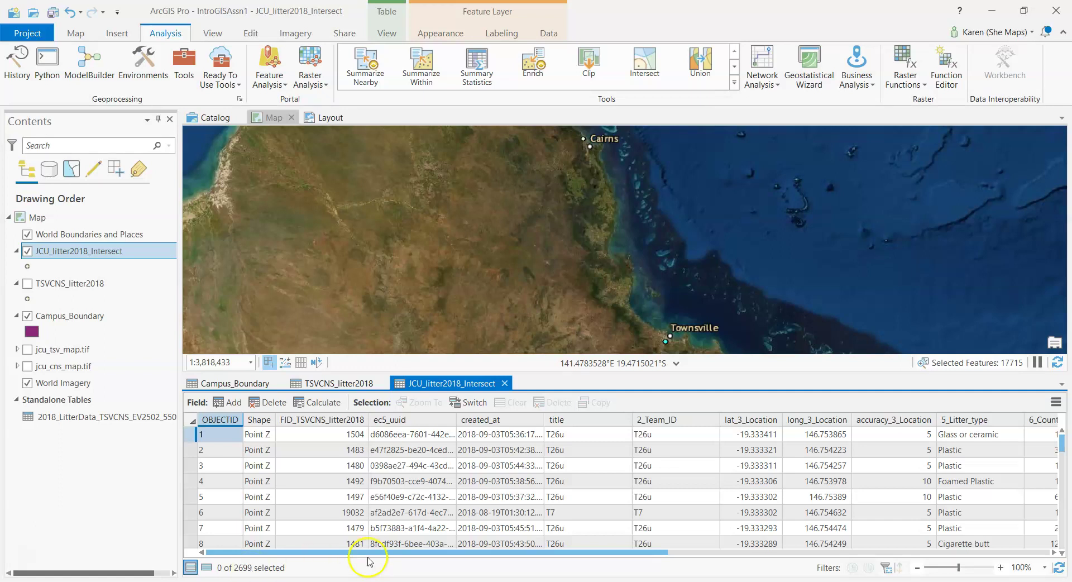
Sort the intersect records descending by 5_Litter_type.
drag(389, 551, 459, 551)
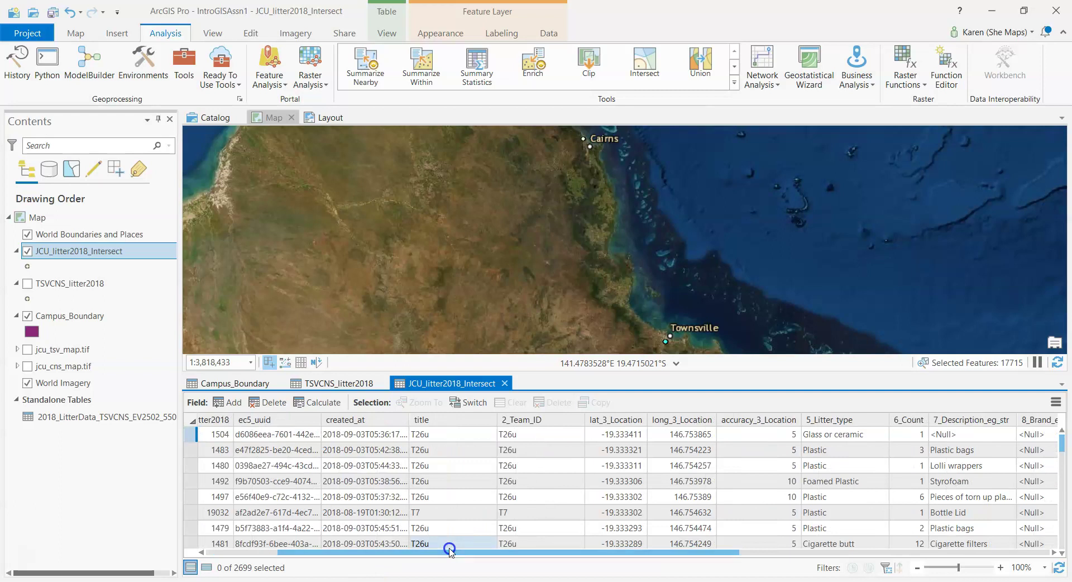
double_click(833, 422)
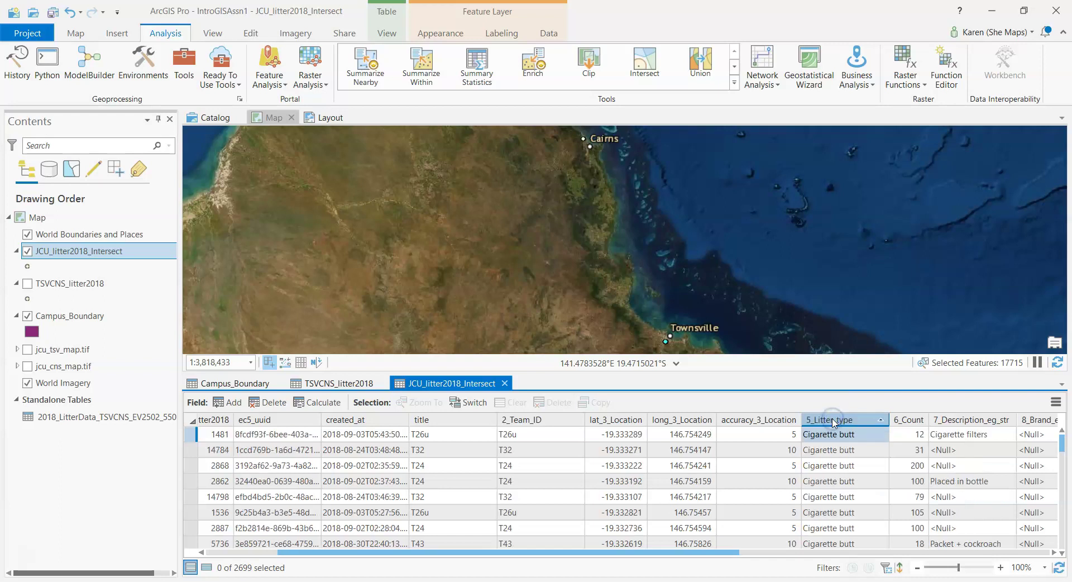
double_click(832, 423)
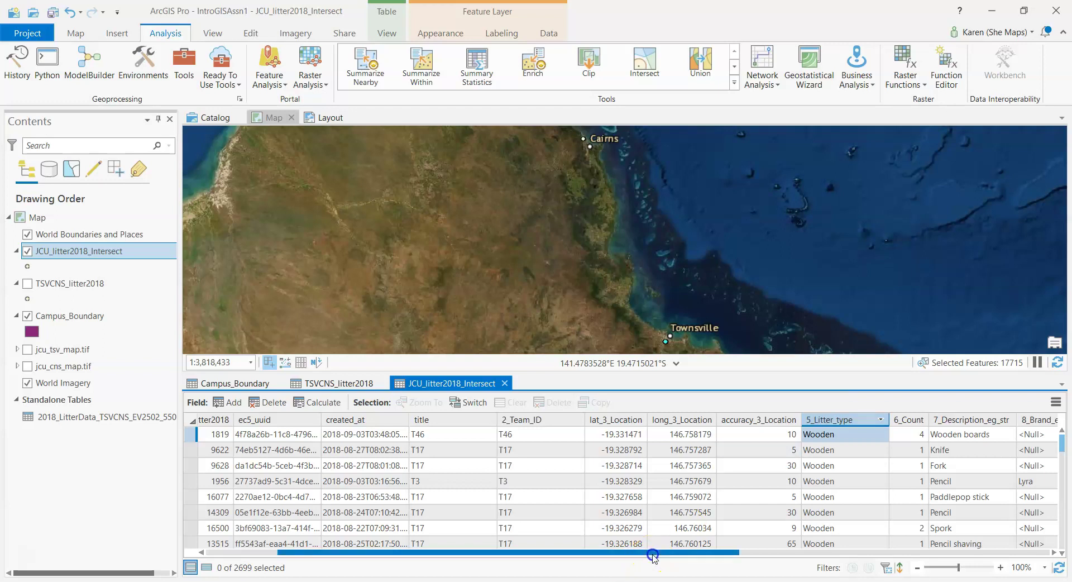
drag(712, 553, 1027, 544)
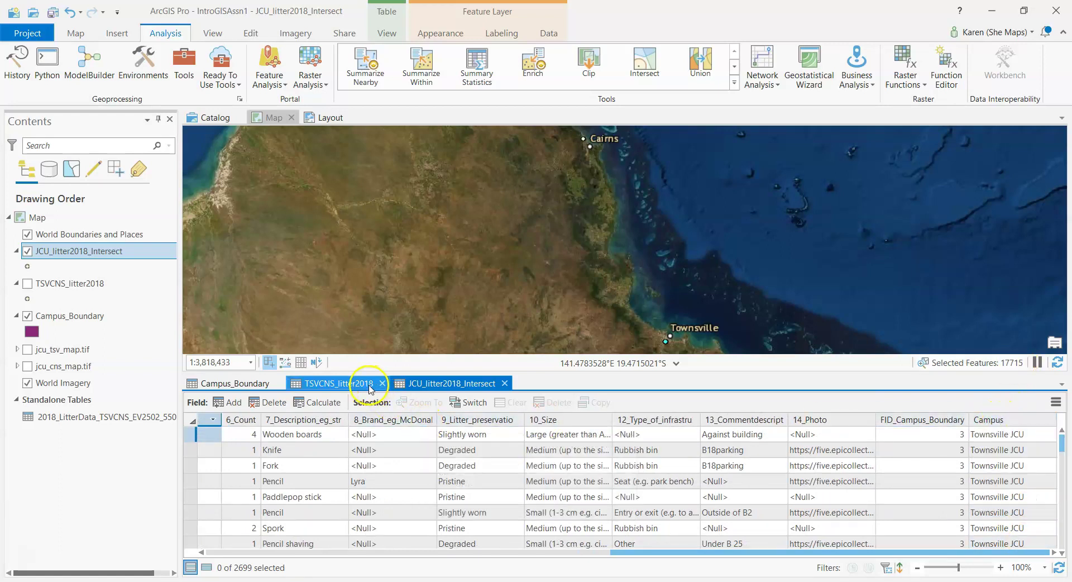
Compare against TSVCNS_litter2018, then sort JCU_litter2018_Intersect by Campus with Cairns JCU first.
click(344, 384)
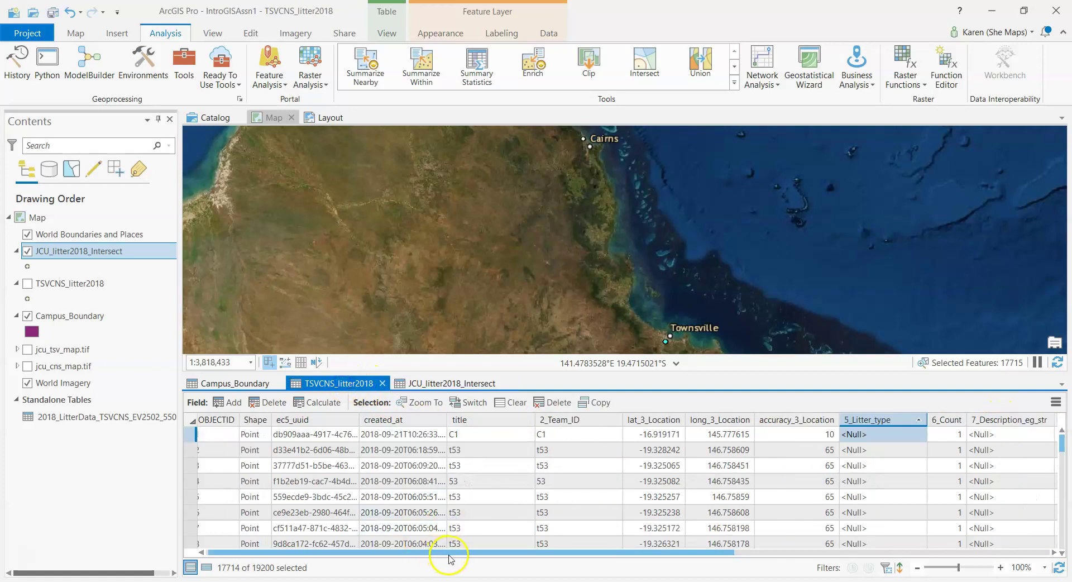
drag(453, 552, 892, 555)
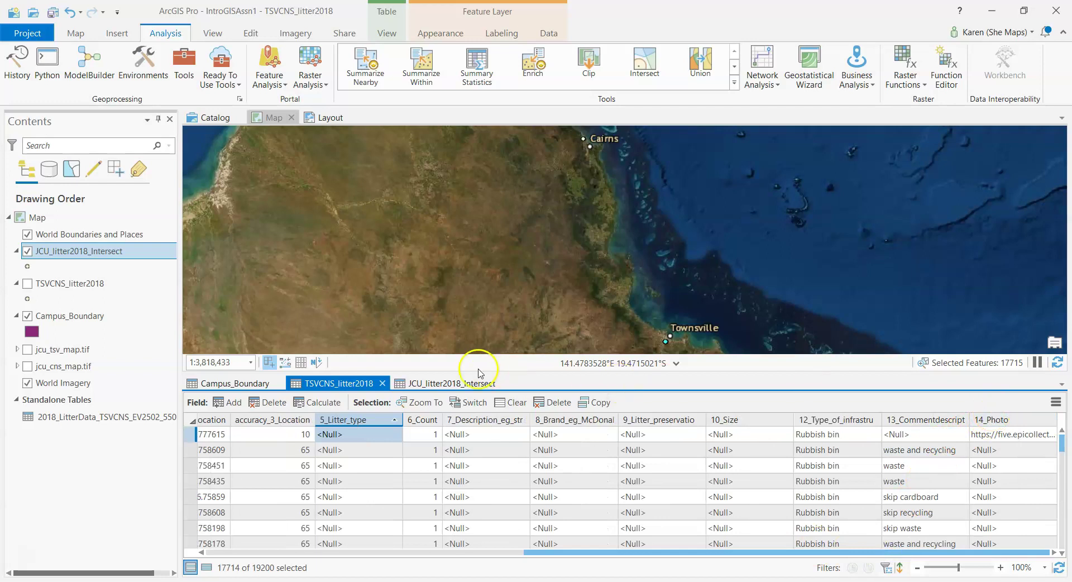
click(443, 385)
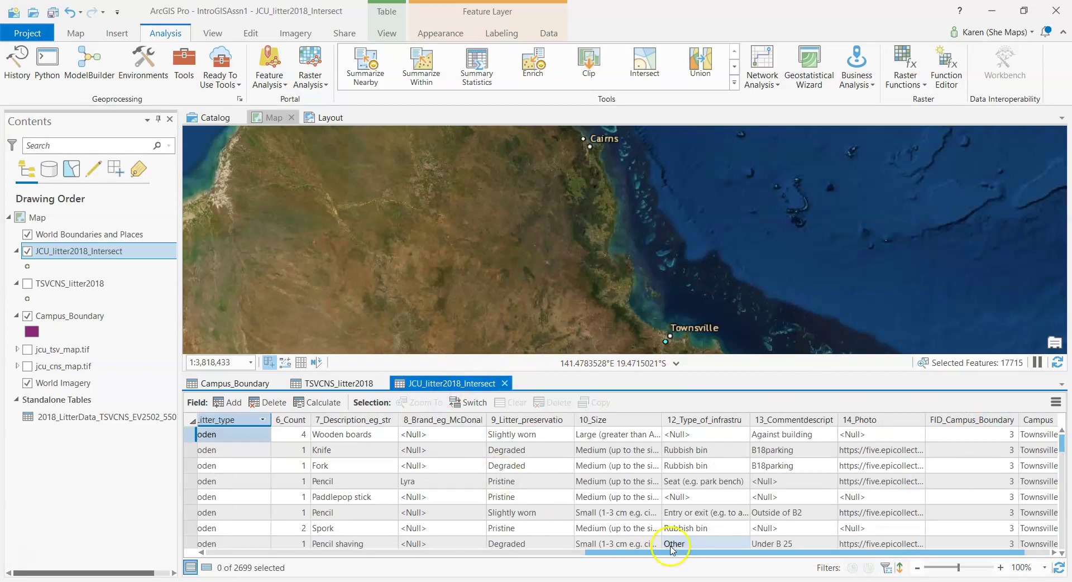
drag(673, 551, 793, 549)
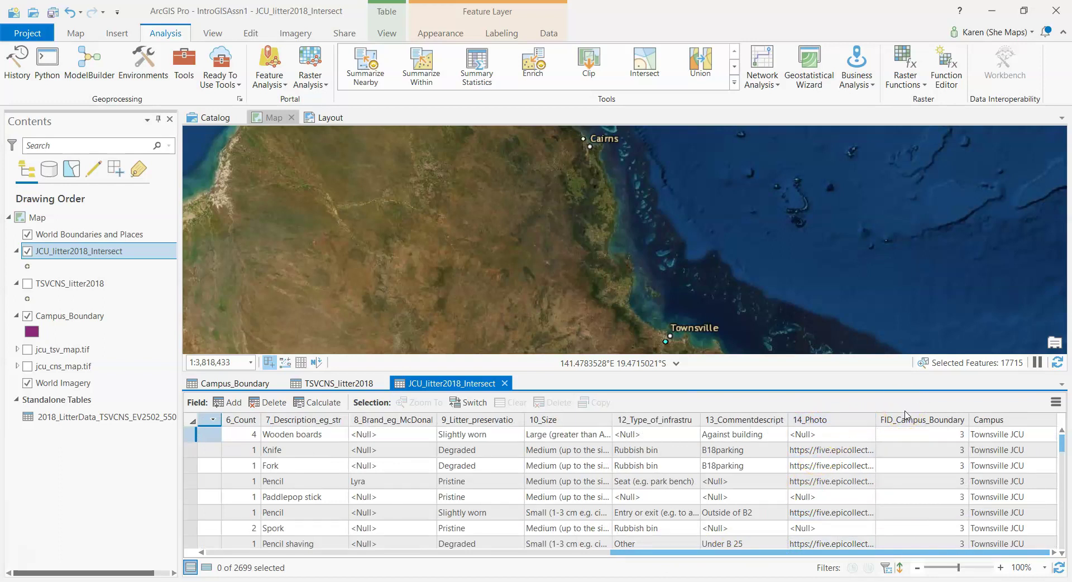
click(991, 419)
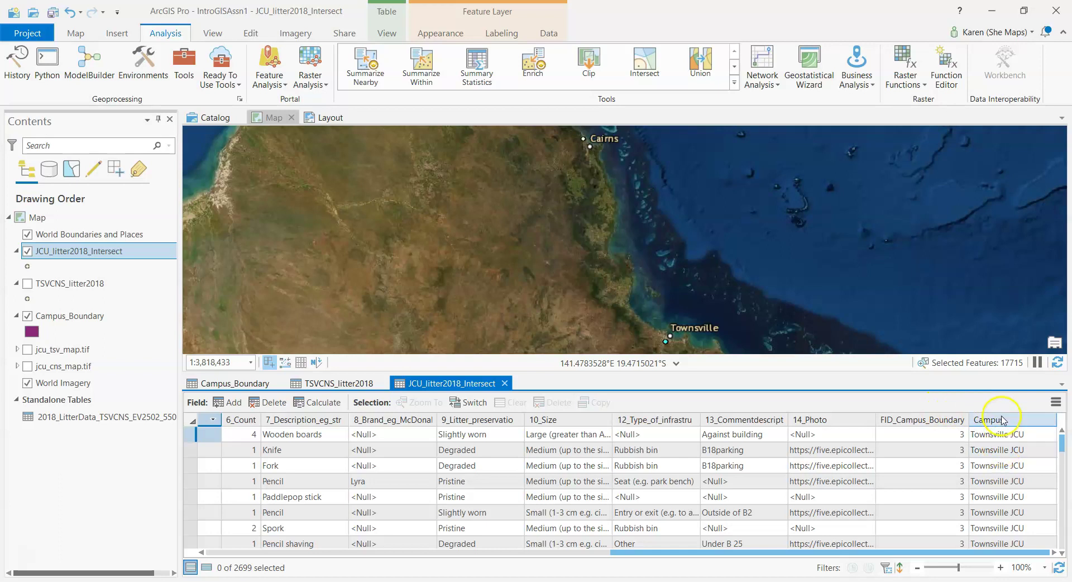
double_click(1002, 425)
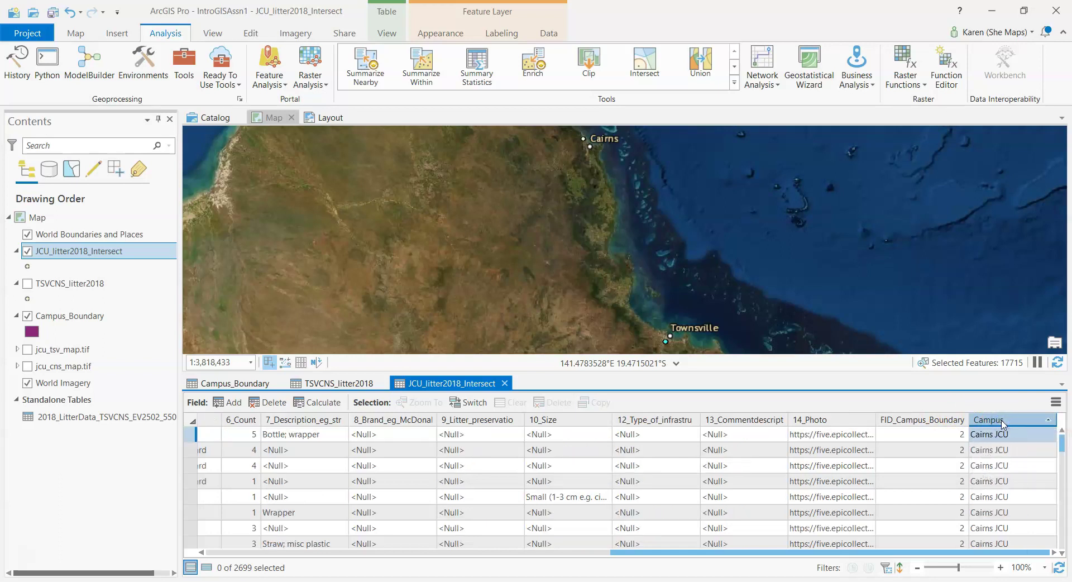
click(975, 406)
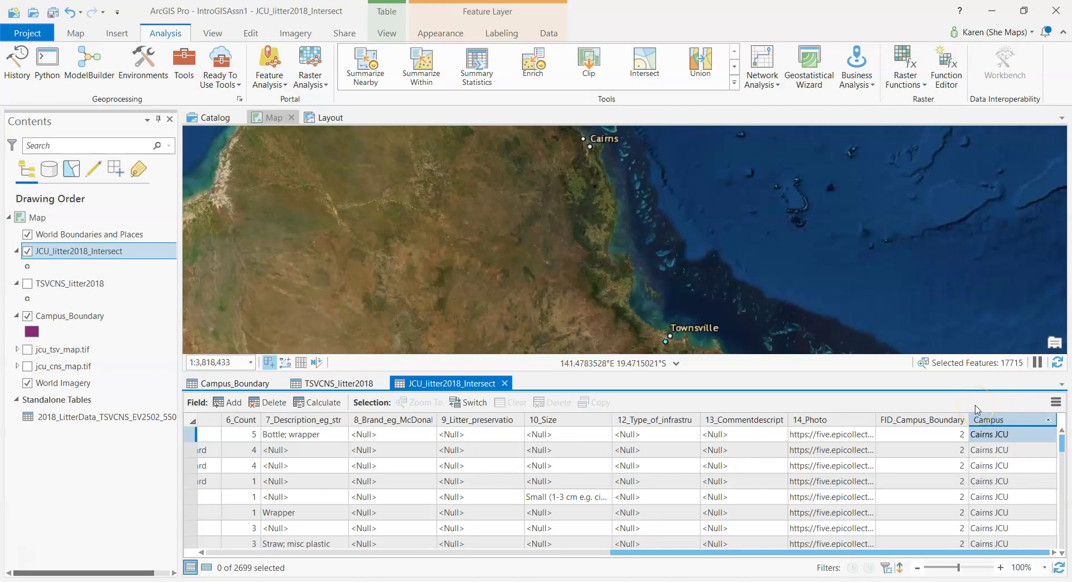